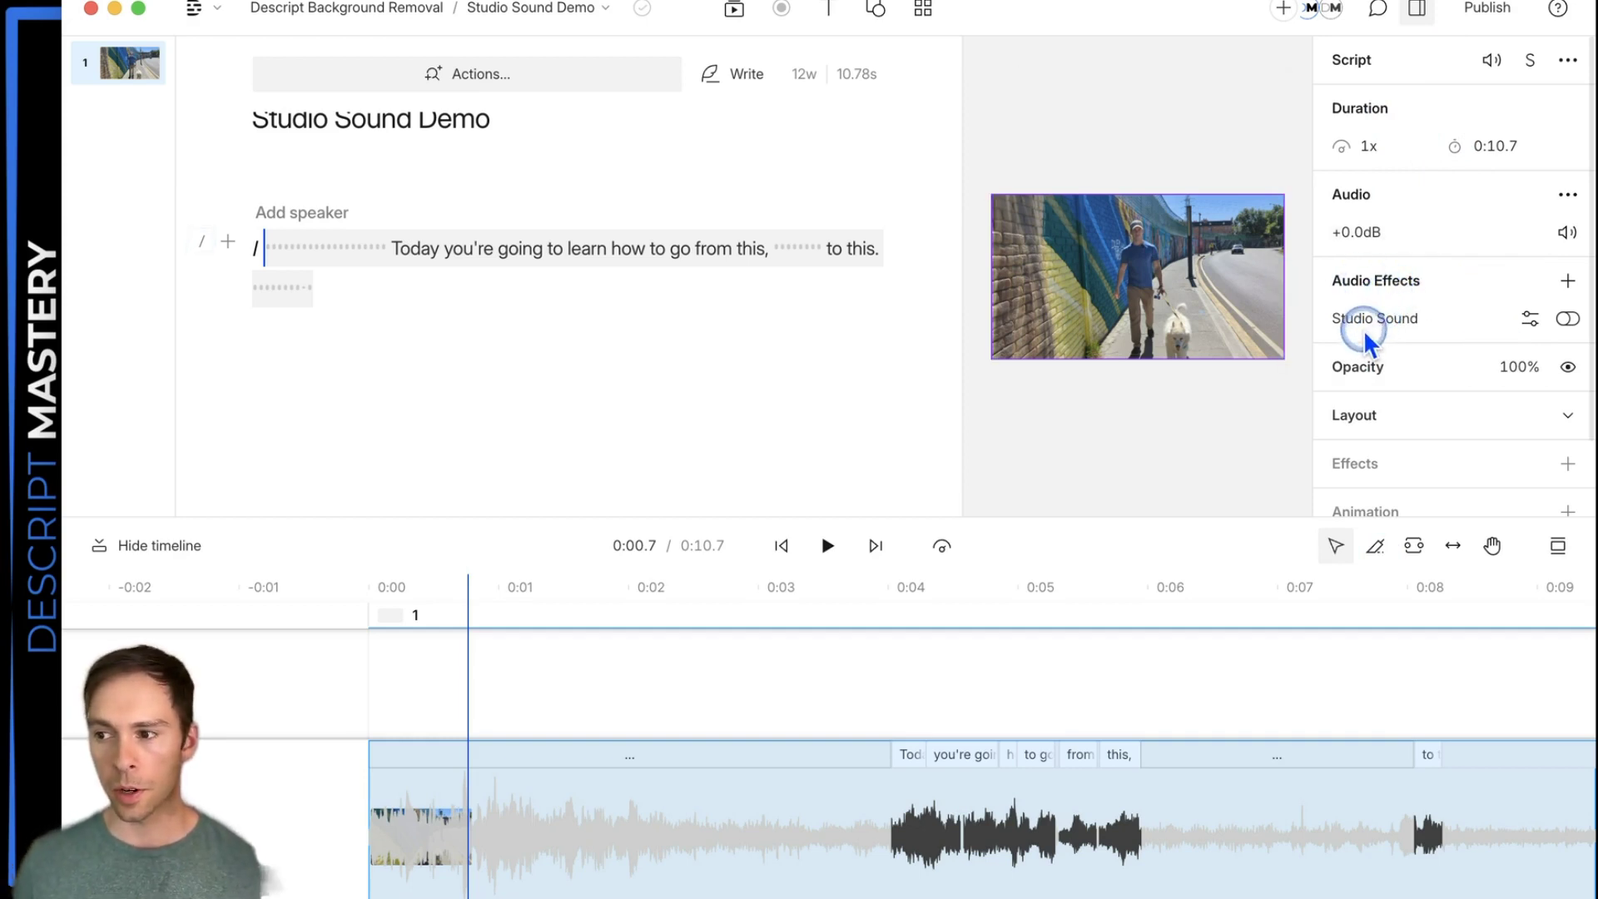
Step: Turn on the Studio Sound audio effect for the script clip
left_click(1568, 318)
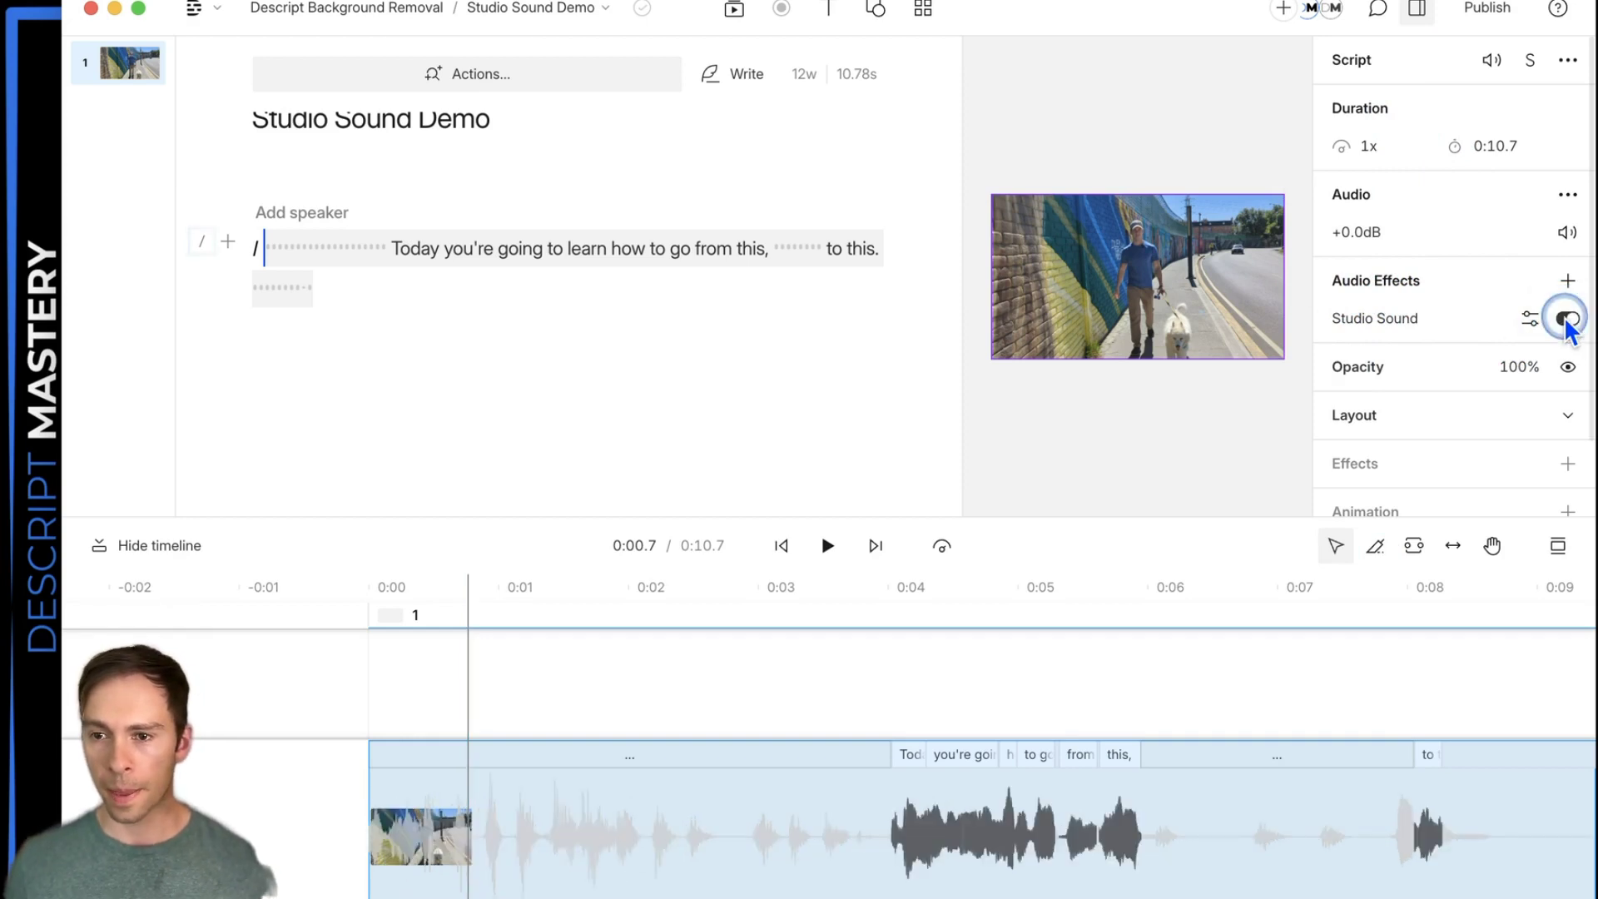
left_click(1421, 466)
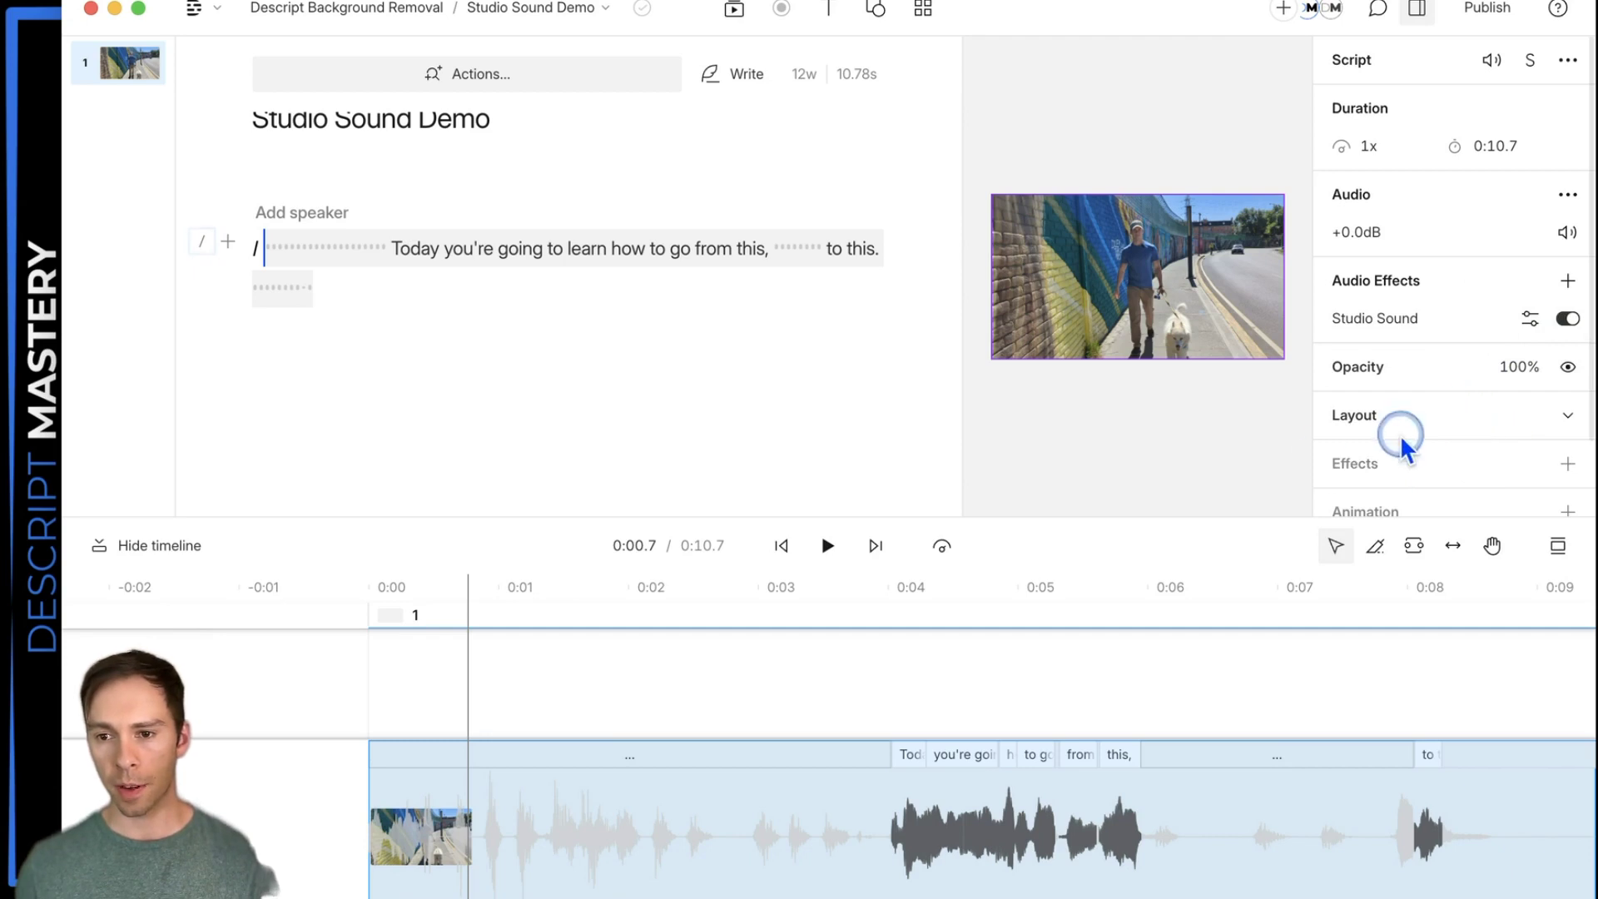
left_click(1555, 473)
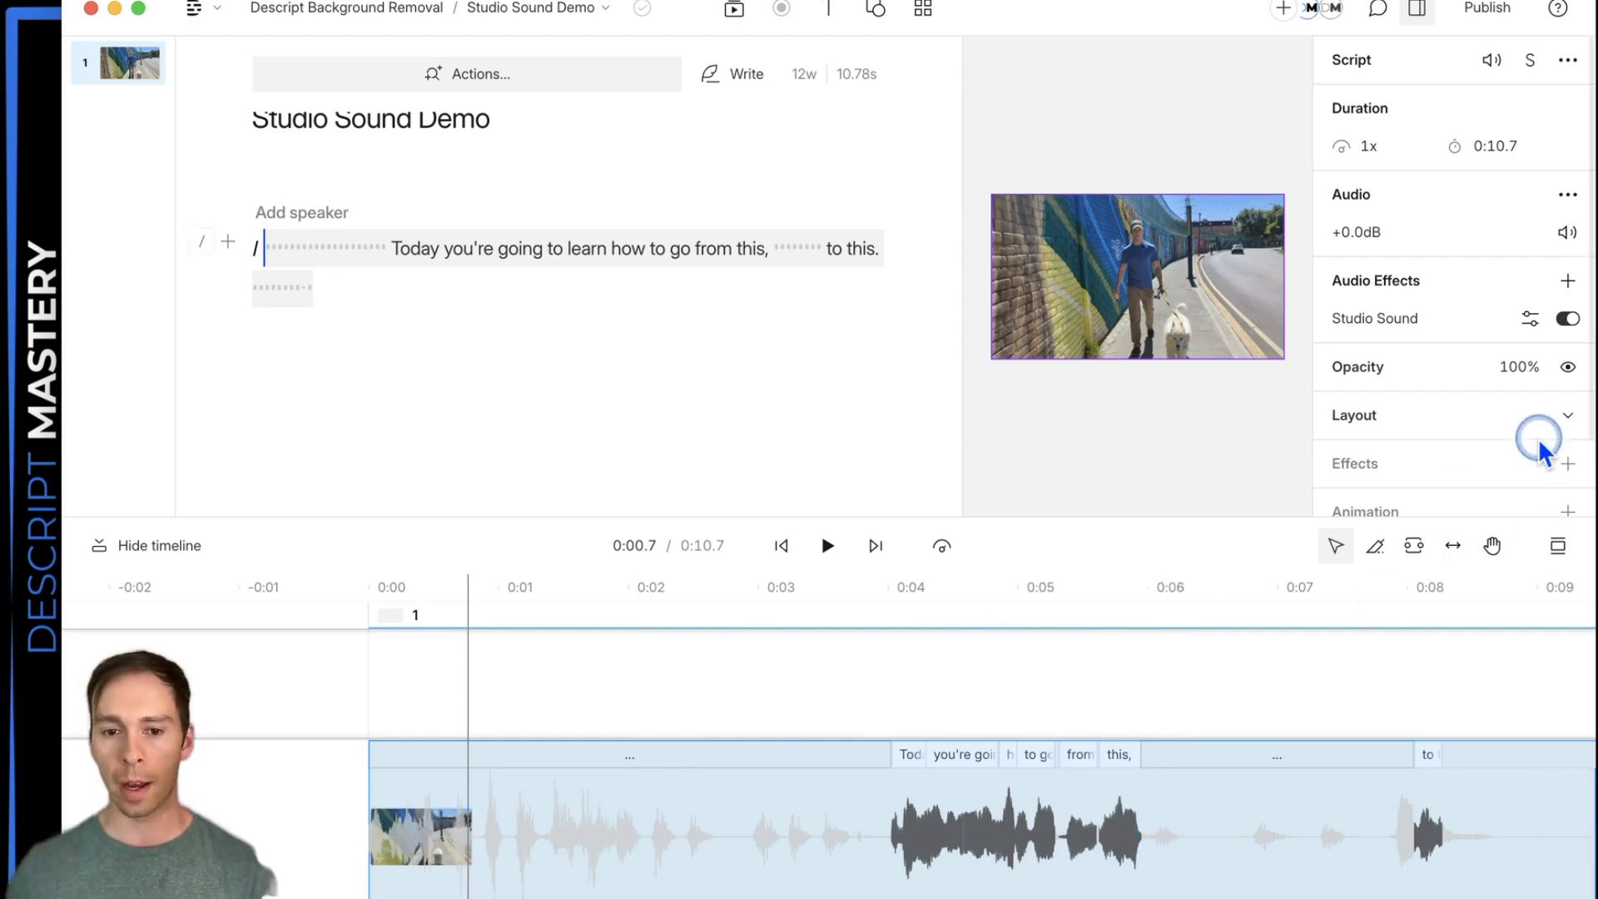
Step: Play the opening section before the speech to hear it with Studio Sound applied
left_click(779, 548)
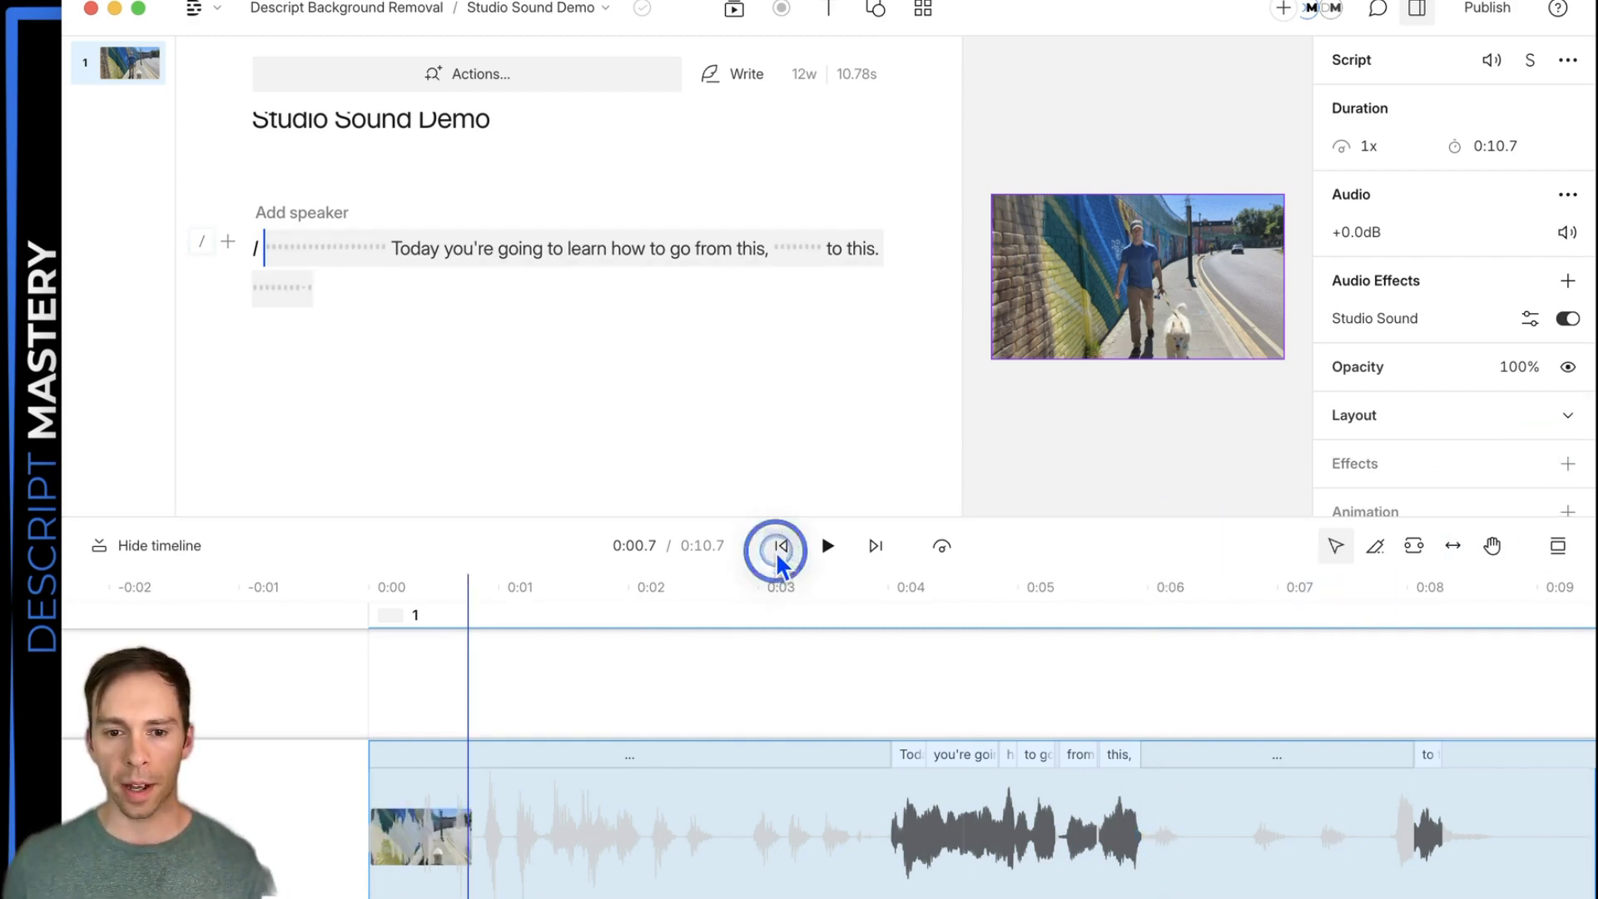
left_click(826, 548)
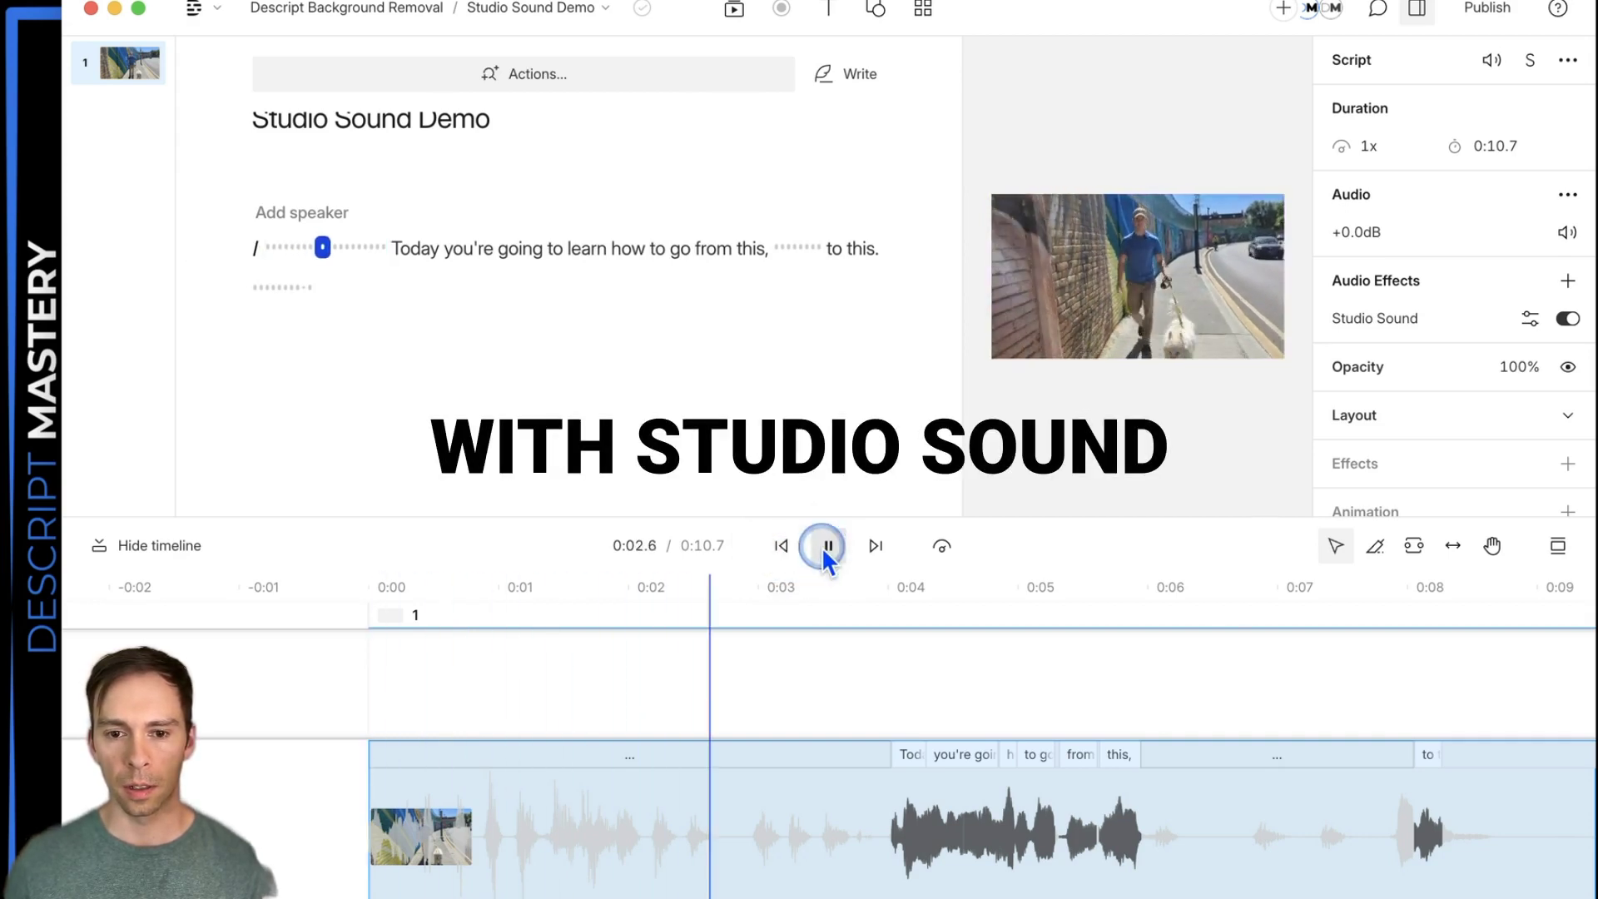
left_click(826, 548)
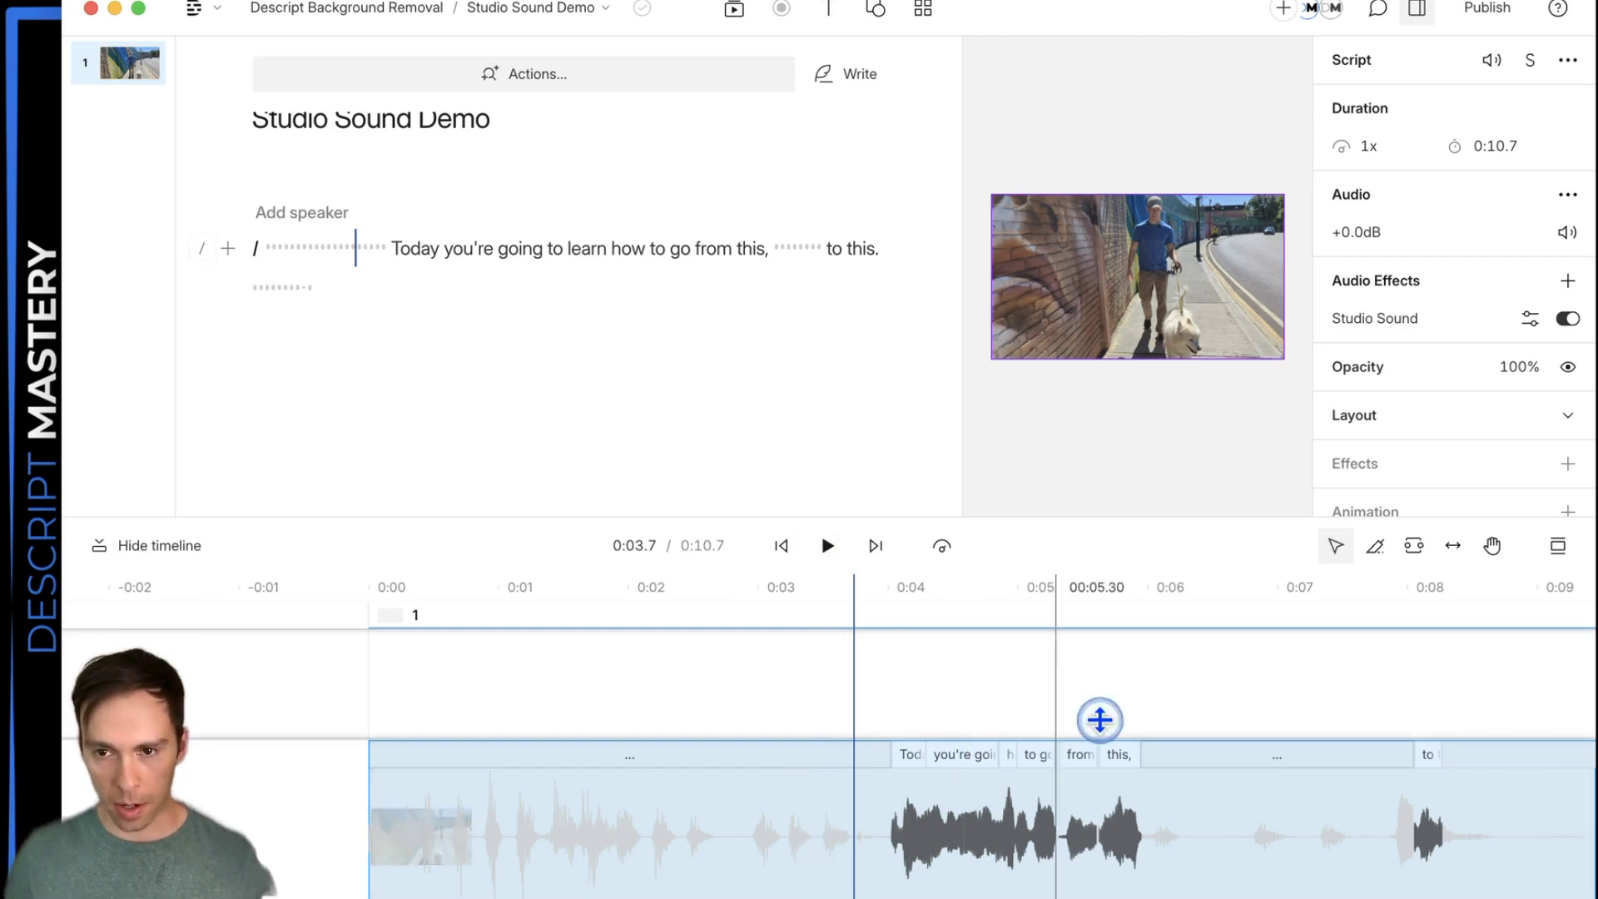
Step: Select the wordless opening as a range of about 3.97 s, ending just before "Today", and mute its audio
left_click(1415, 547)
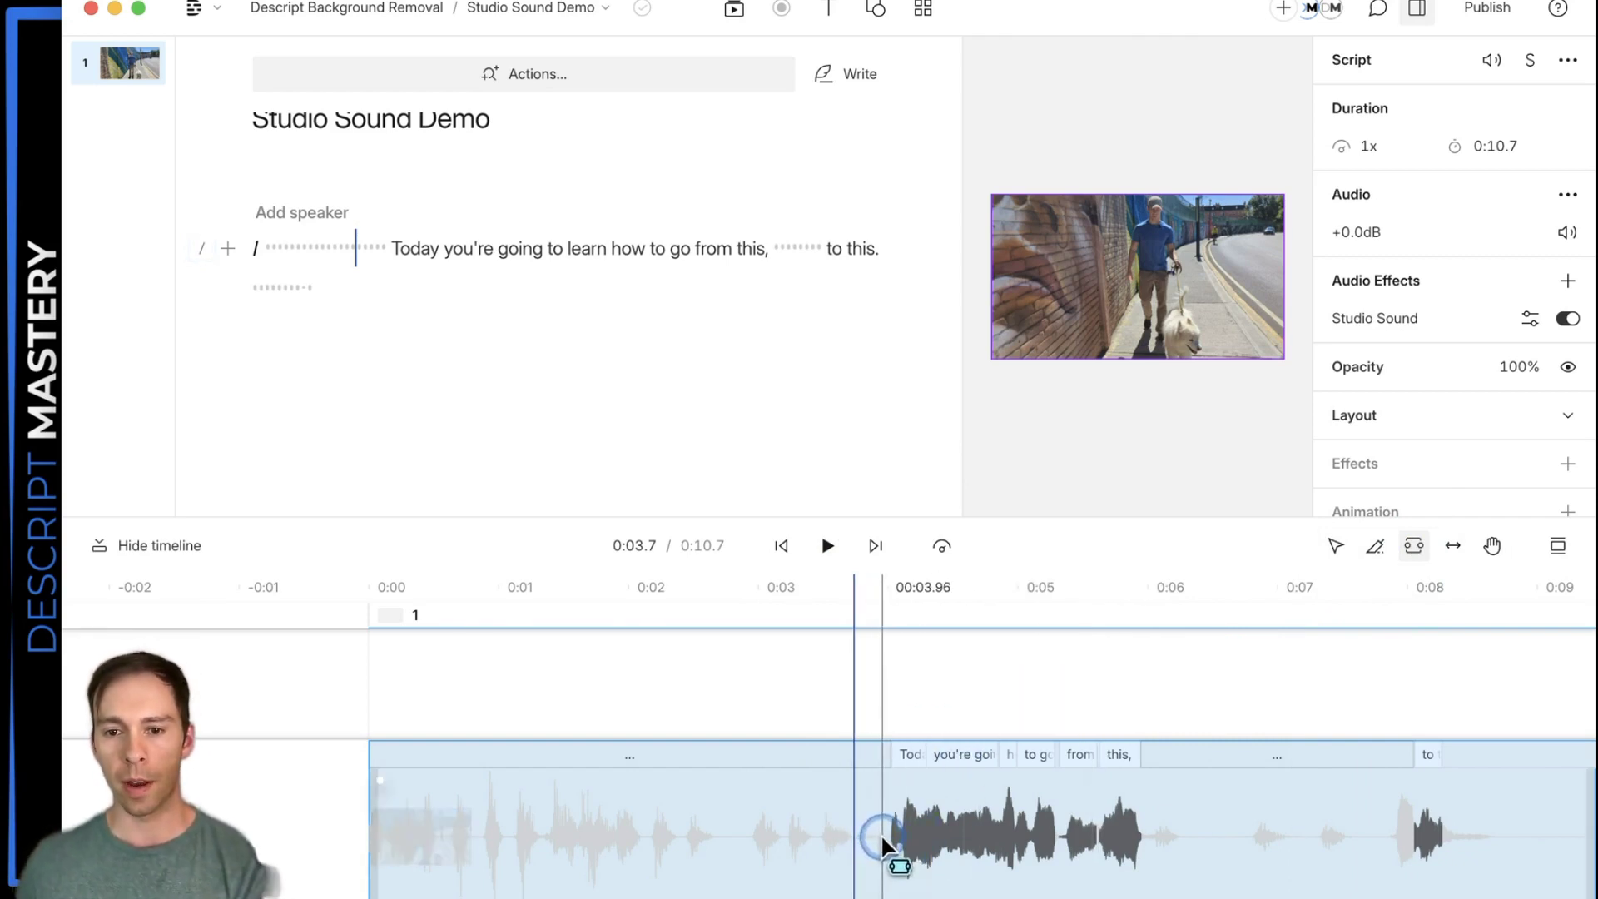
left_click_drag(881, 834, 372, 862)
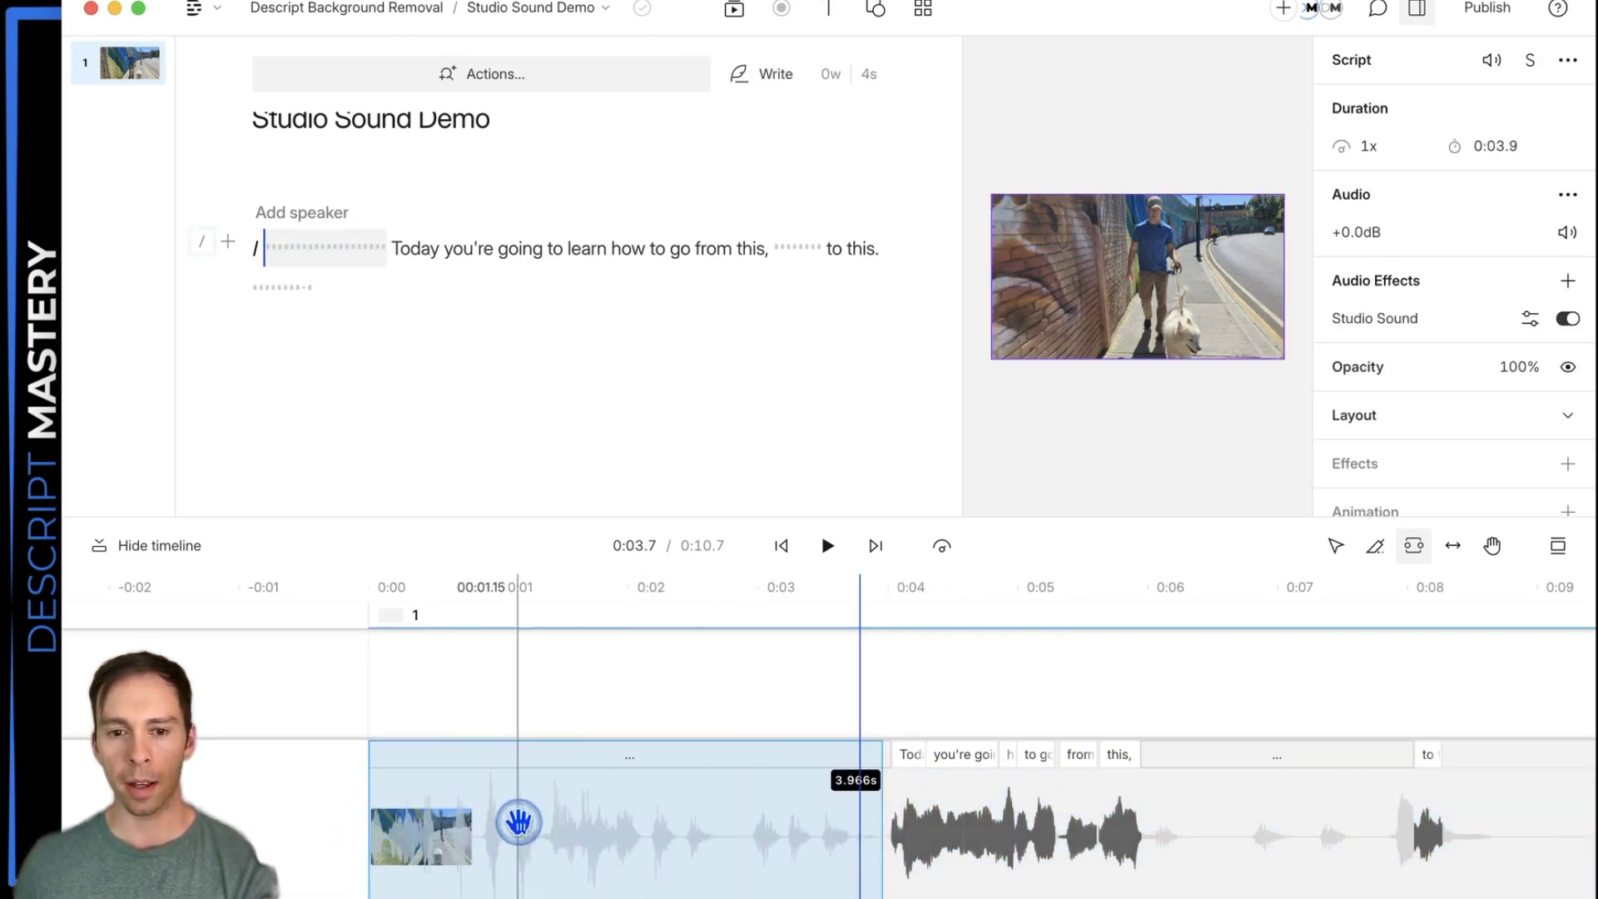
left_click(918, 866)
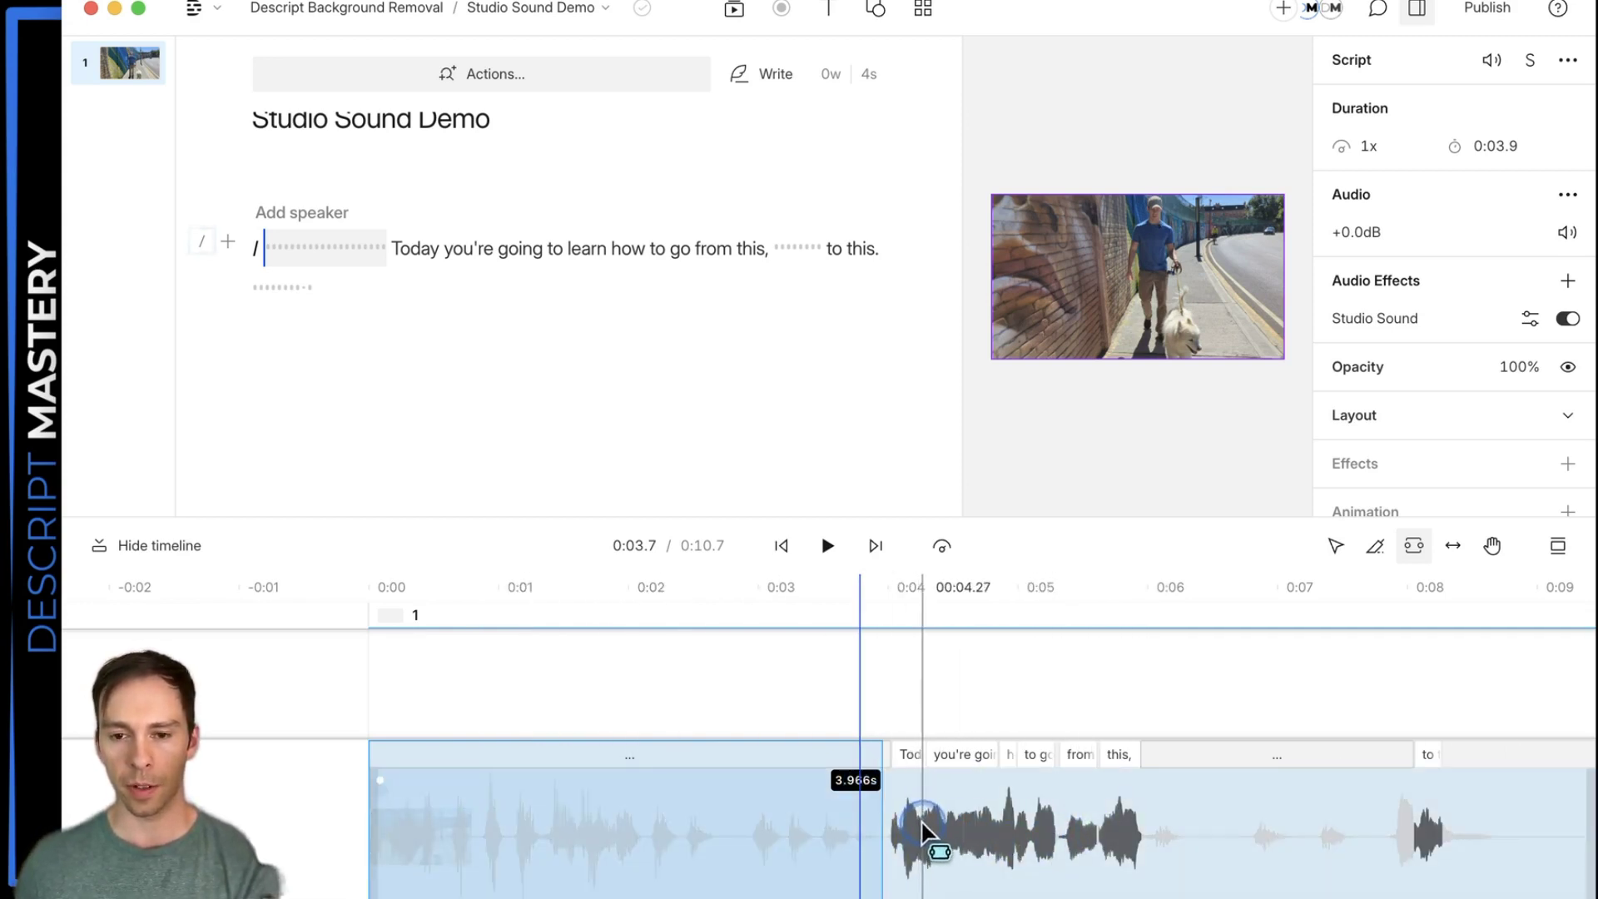
left_click(920, 815)
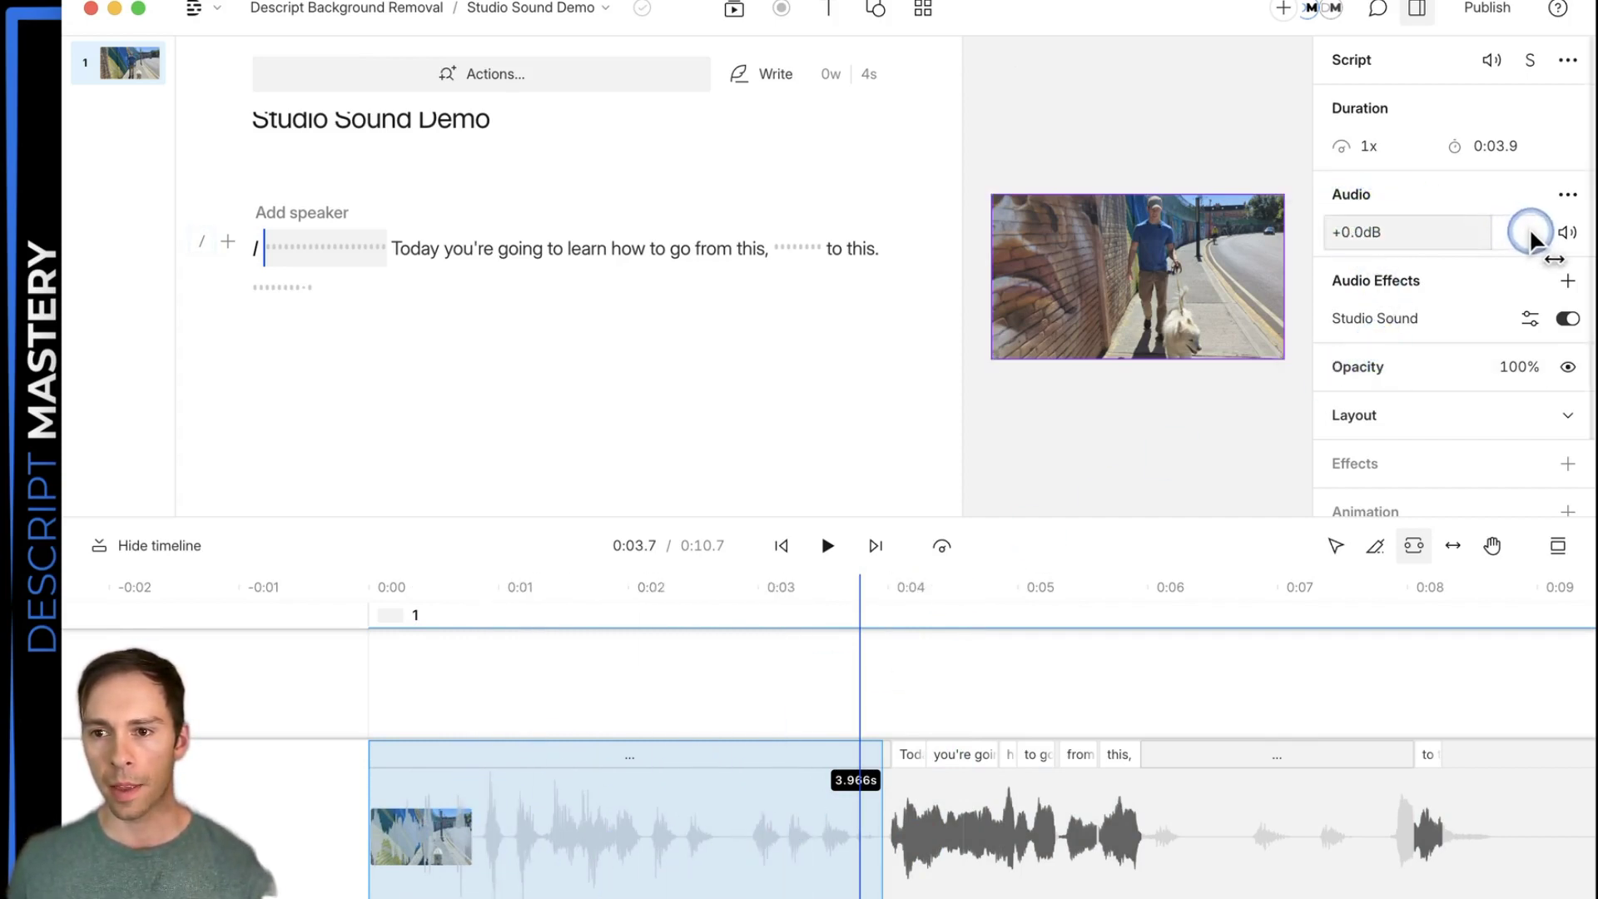
left_click(1562, 237)
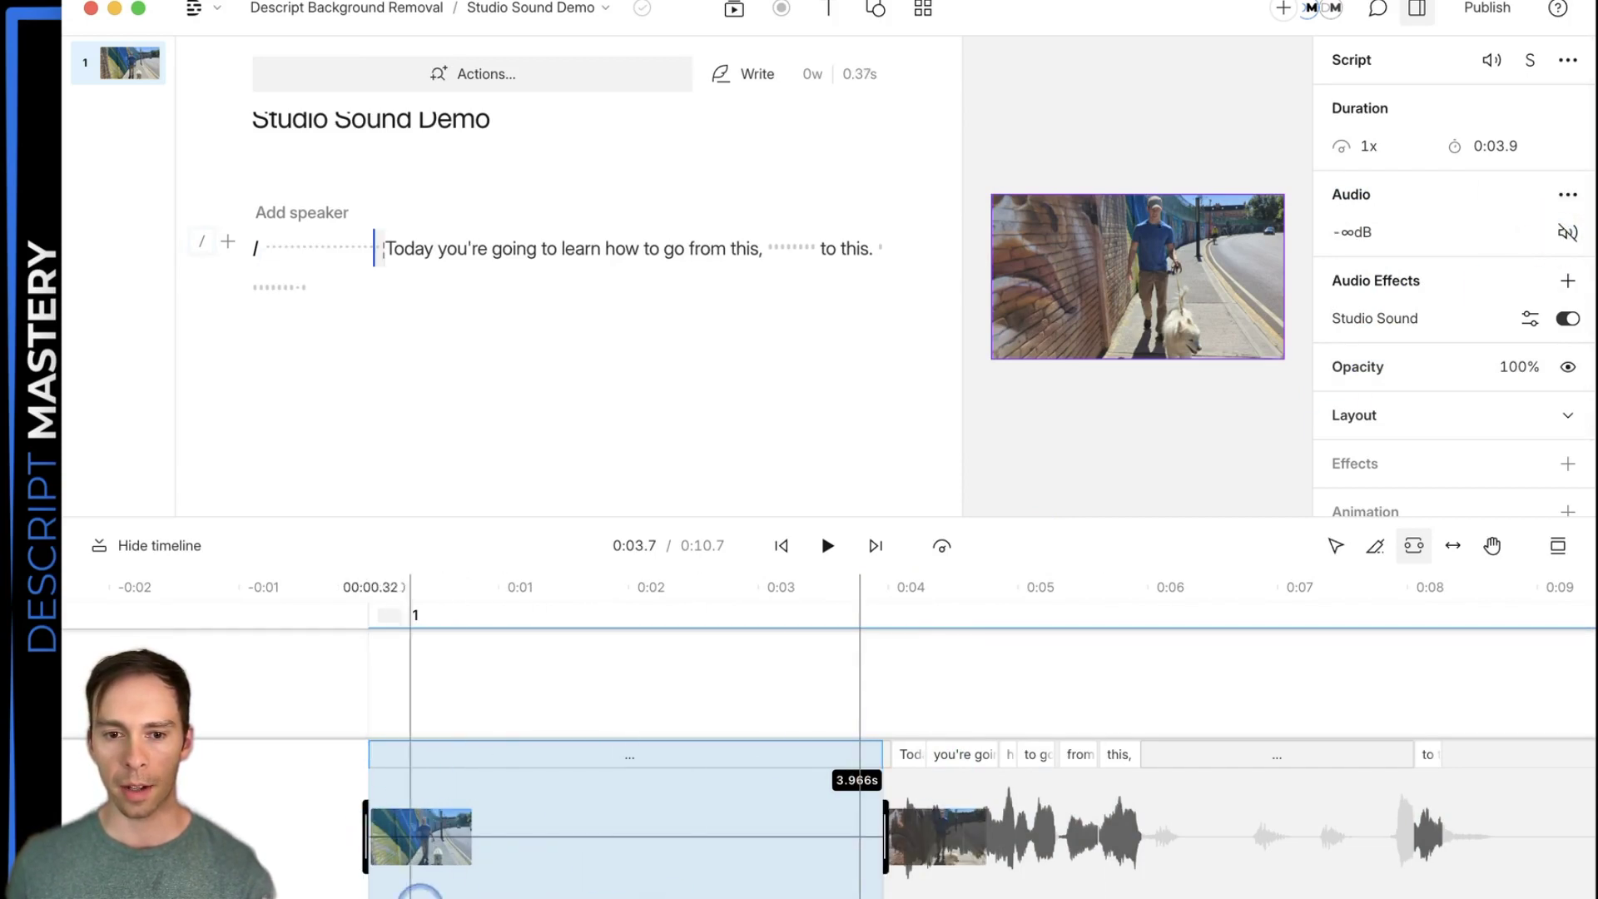
Step: Play from about 0:03 through the spoken sentence to check the transition out of the muted opening
left_click(744, 676)
left_click(827, 546)
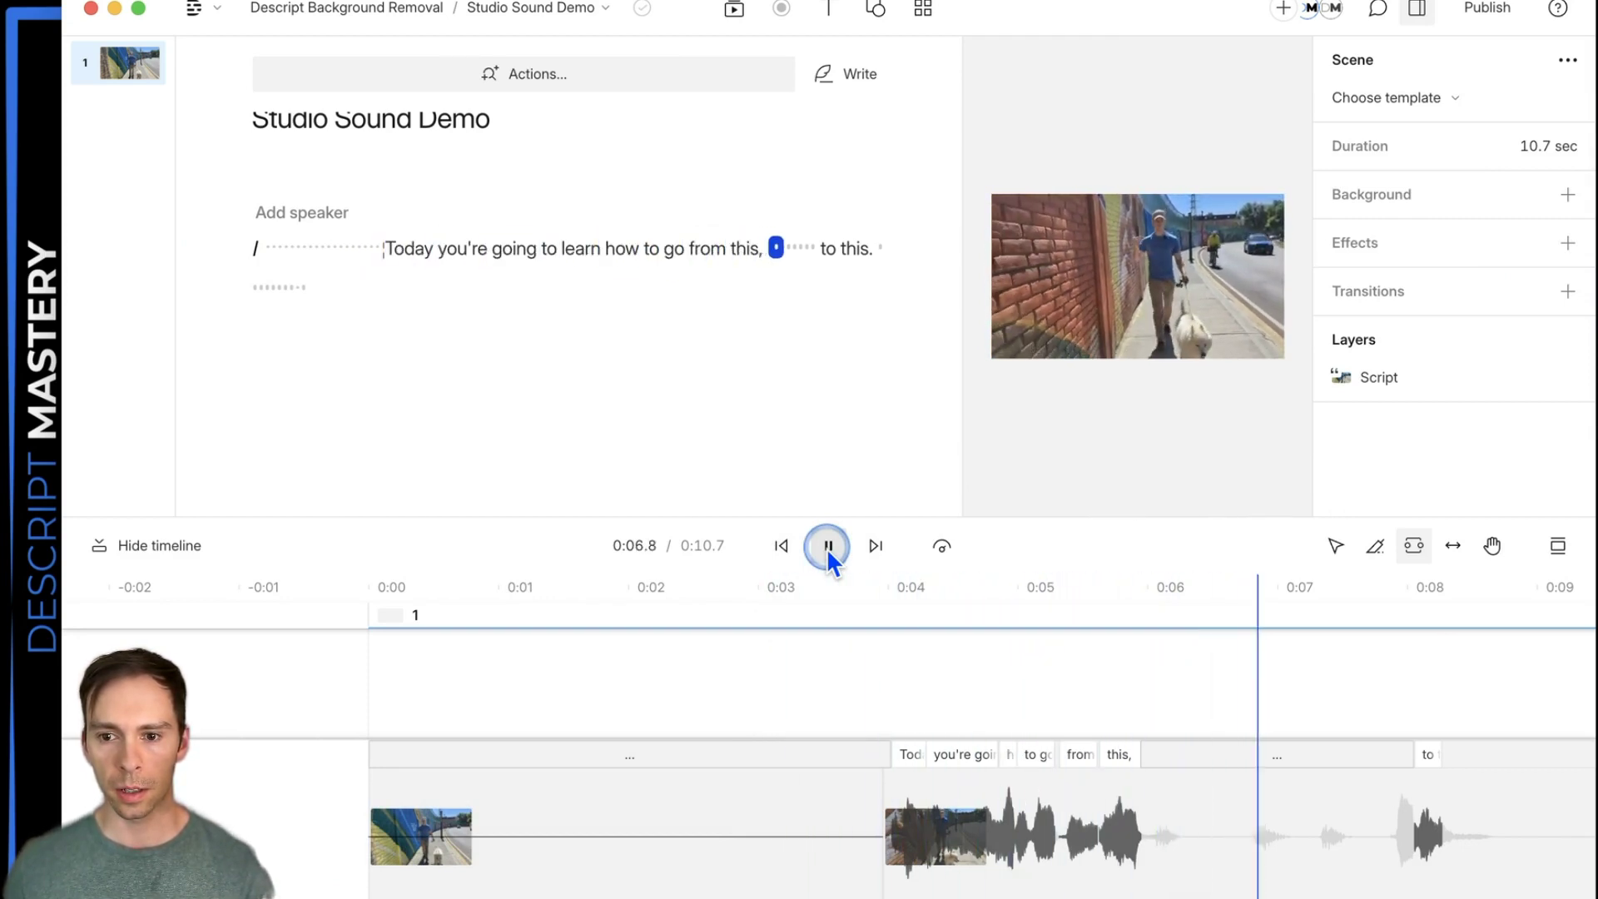
left_click(827, 546)
Step: Select a range of about 1.81 s in the gap between "from this," and "to this." and mute its audio
left_click(1181, 796)
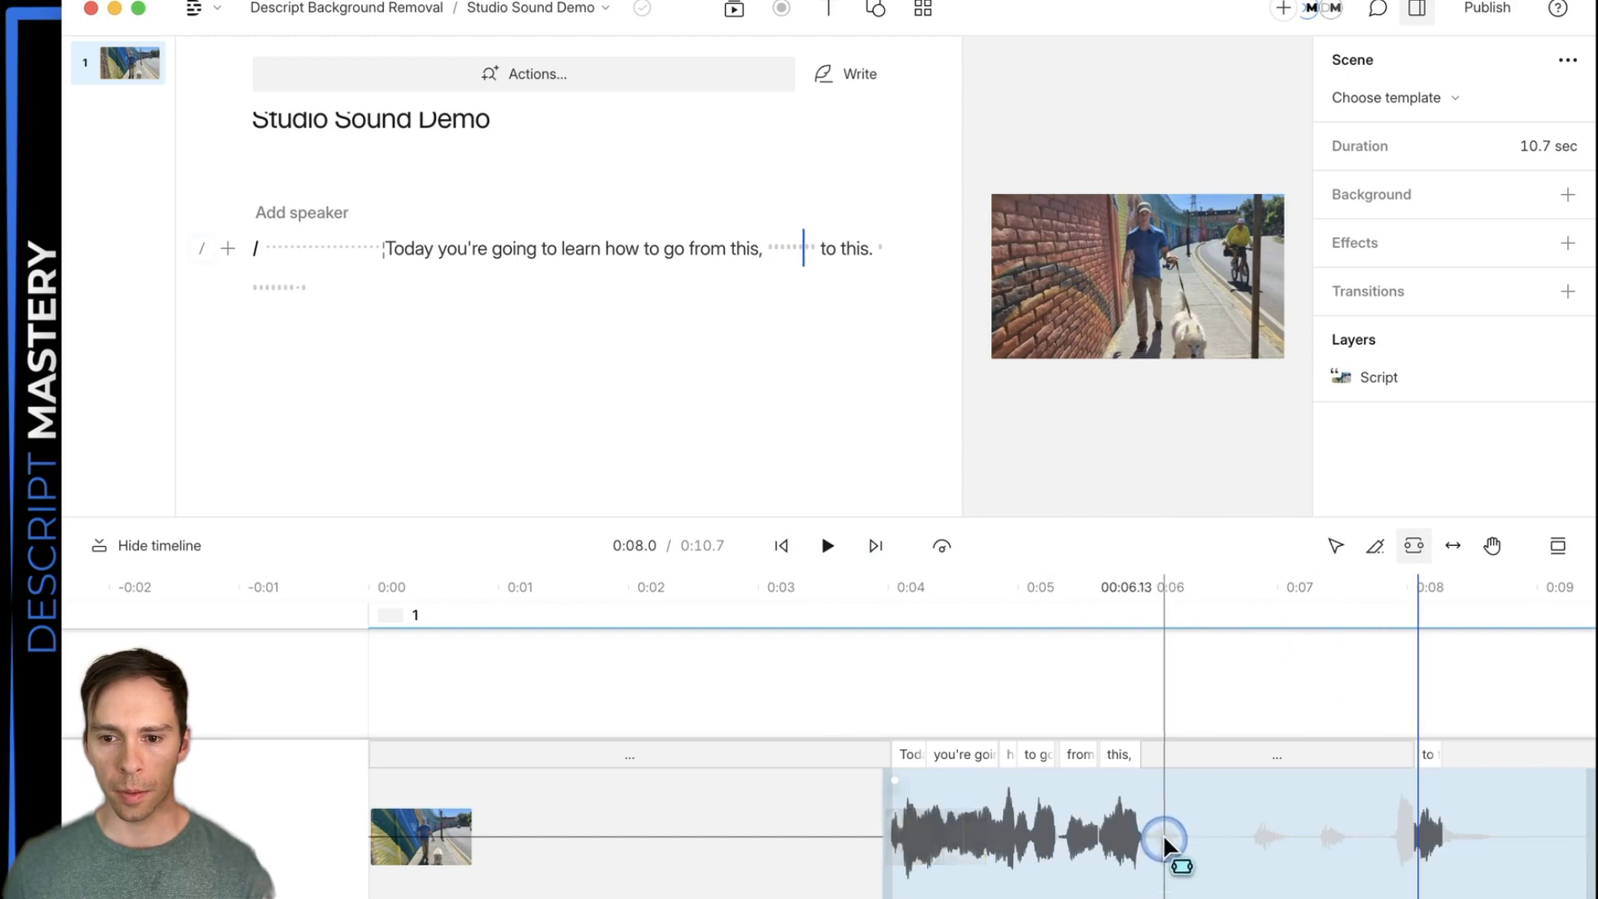
left_click_drag(1150, 839, 1384, 845)
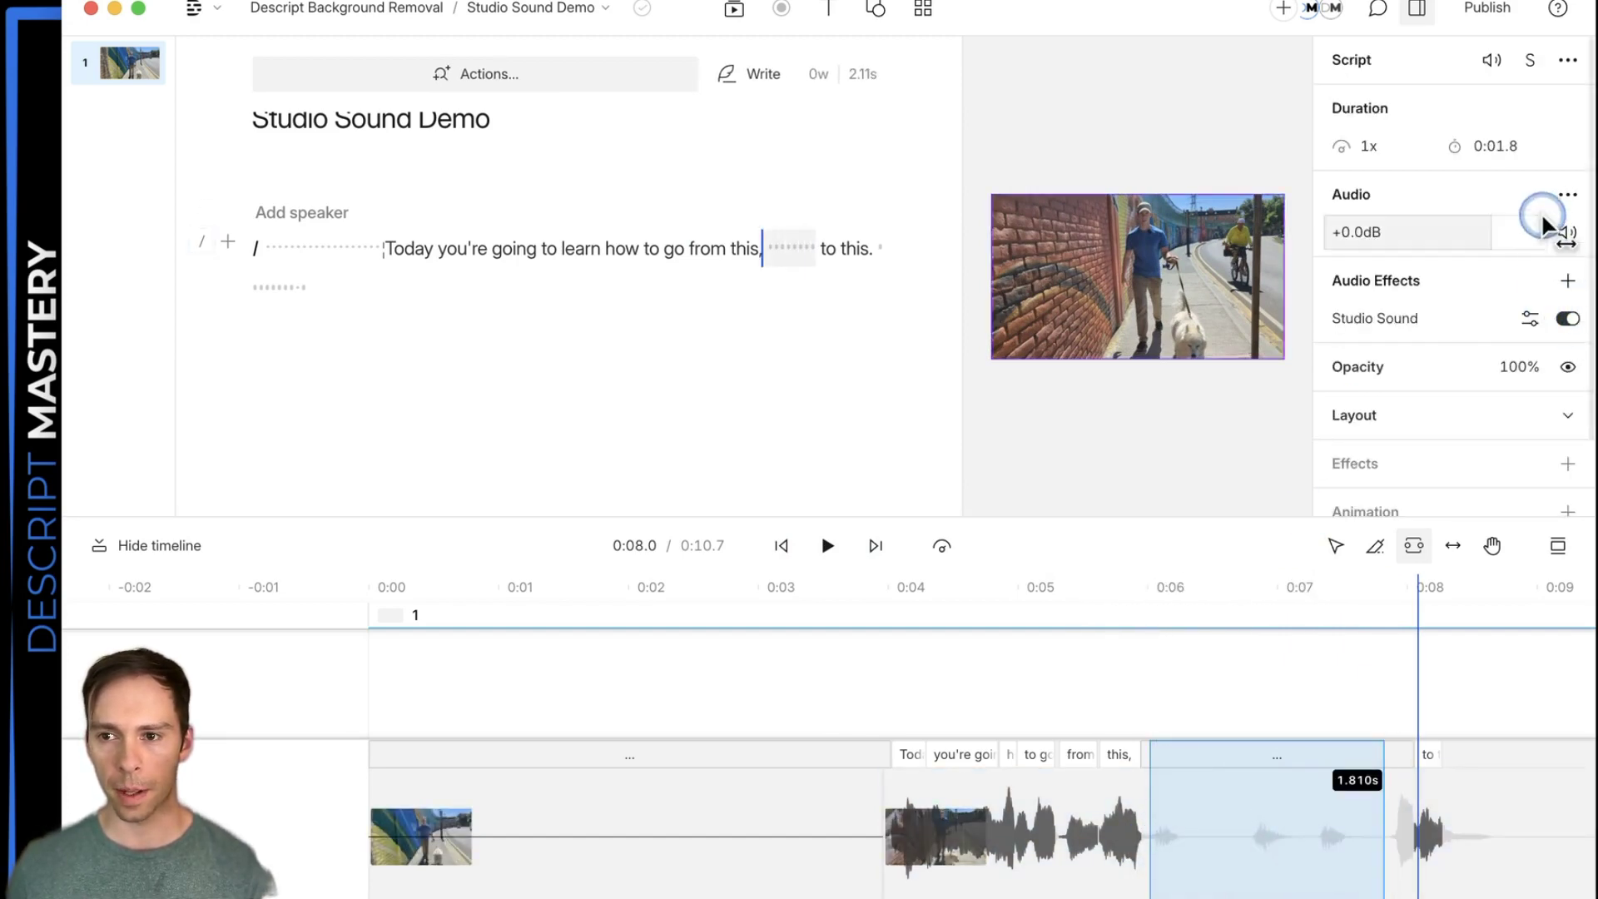
left_click(1565, 235)
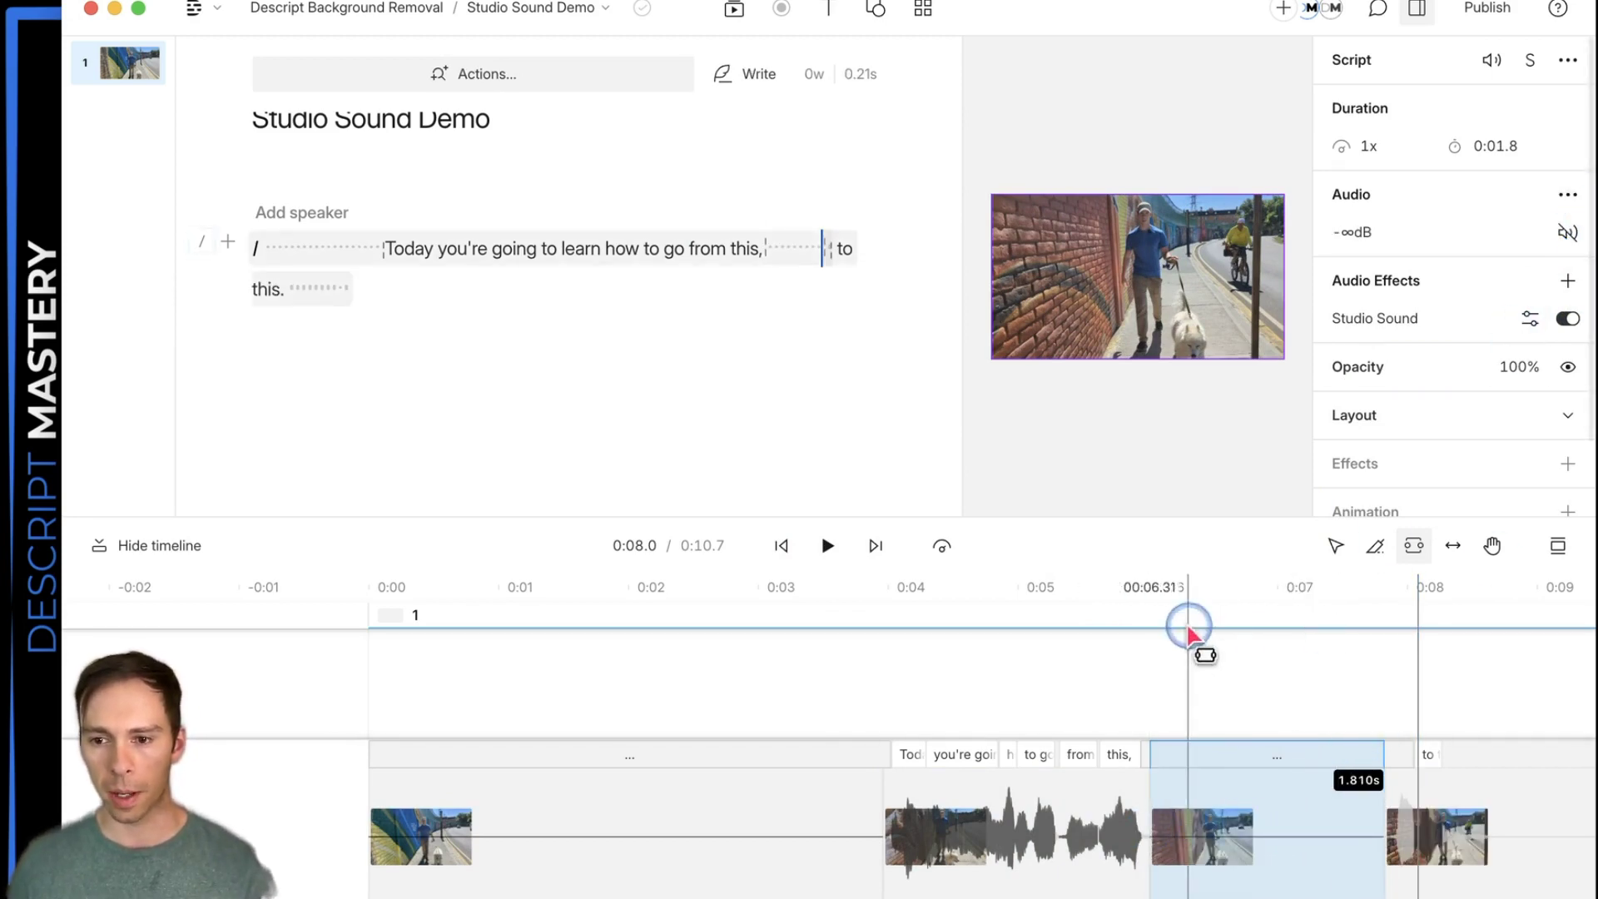
Step: Play from the spoken sentence through "to this." to check the muted gap between the phrases
left_click(924, 690)
left_click(827, 545)
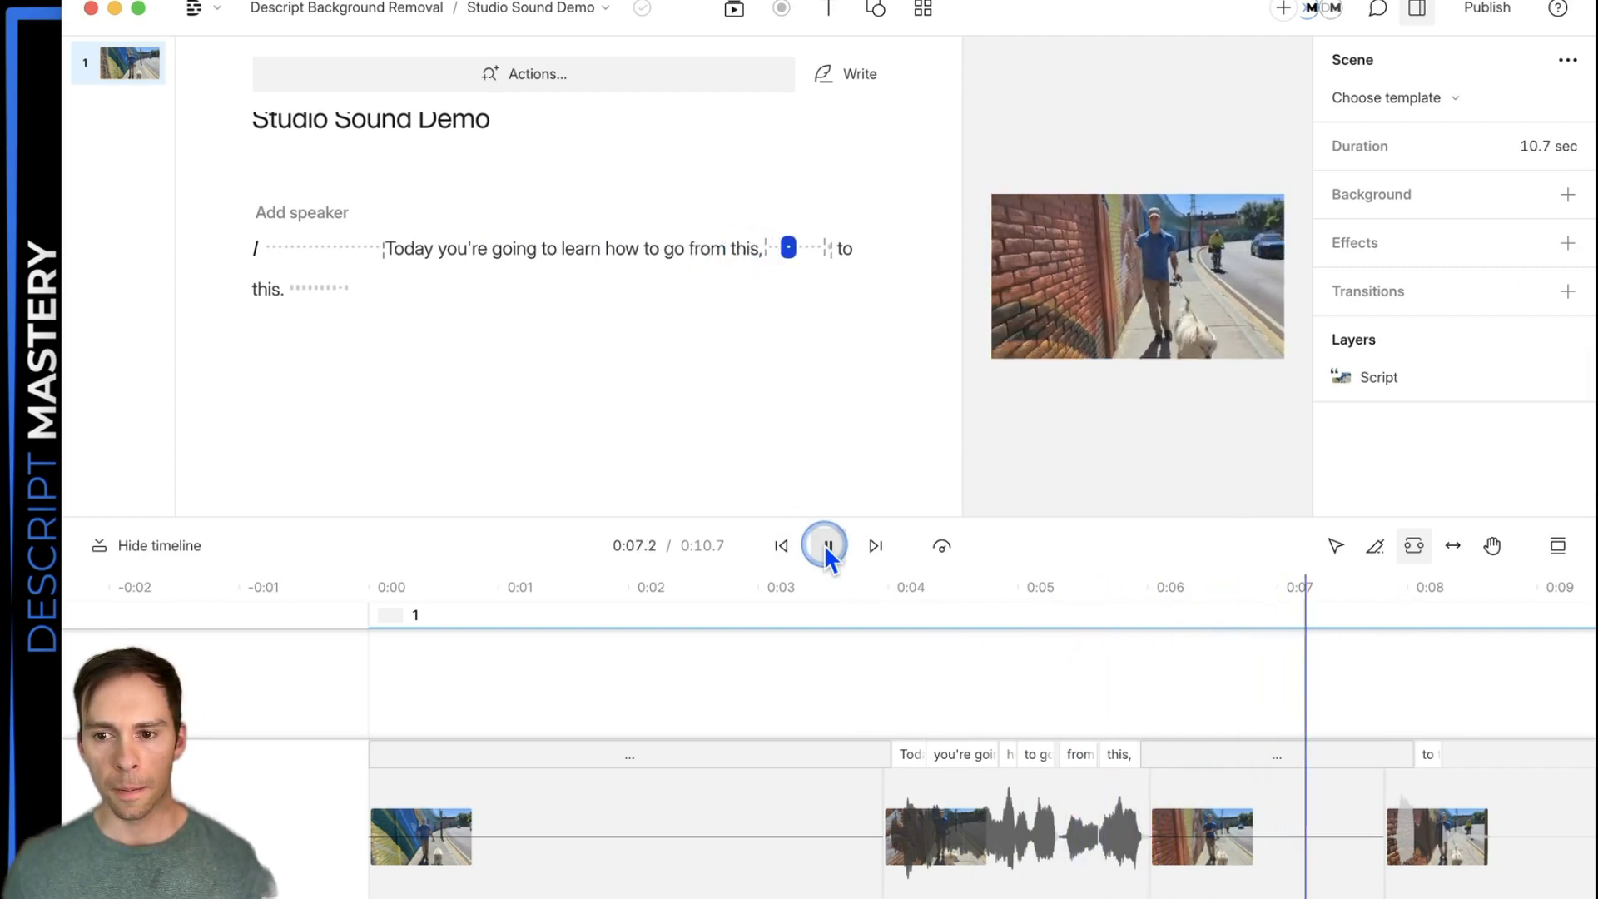
left_click(828, 546)
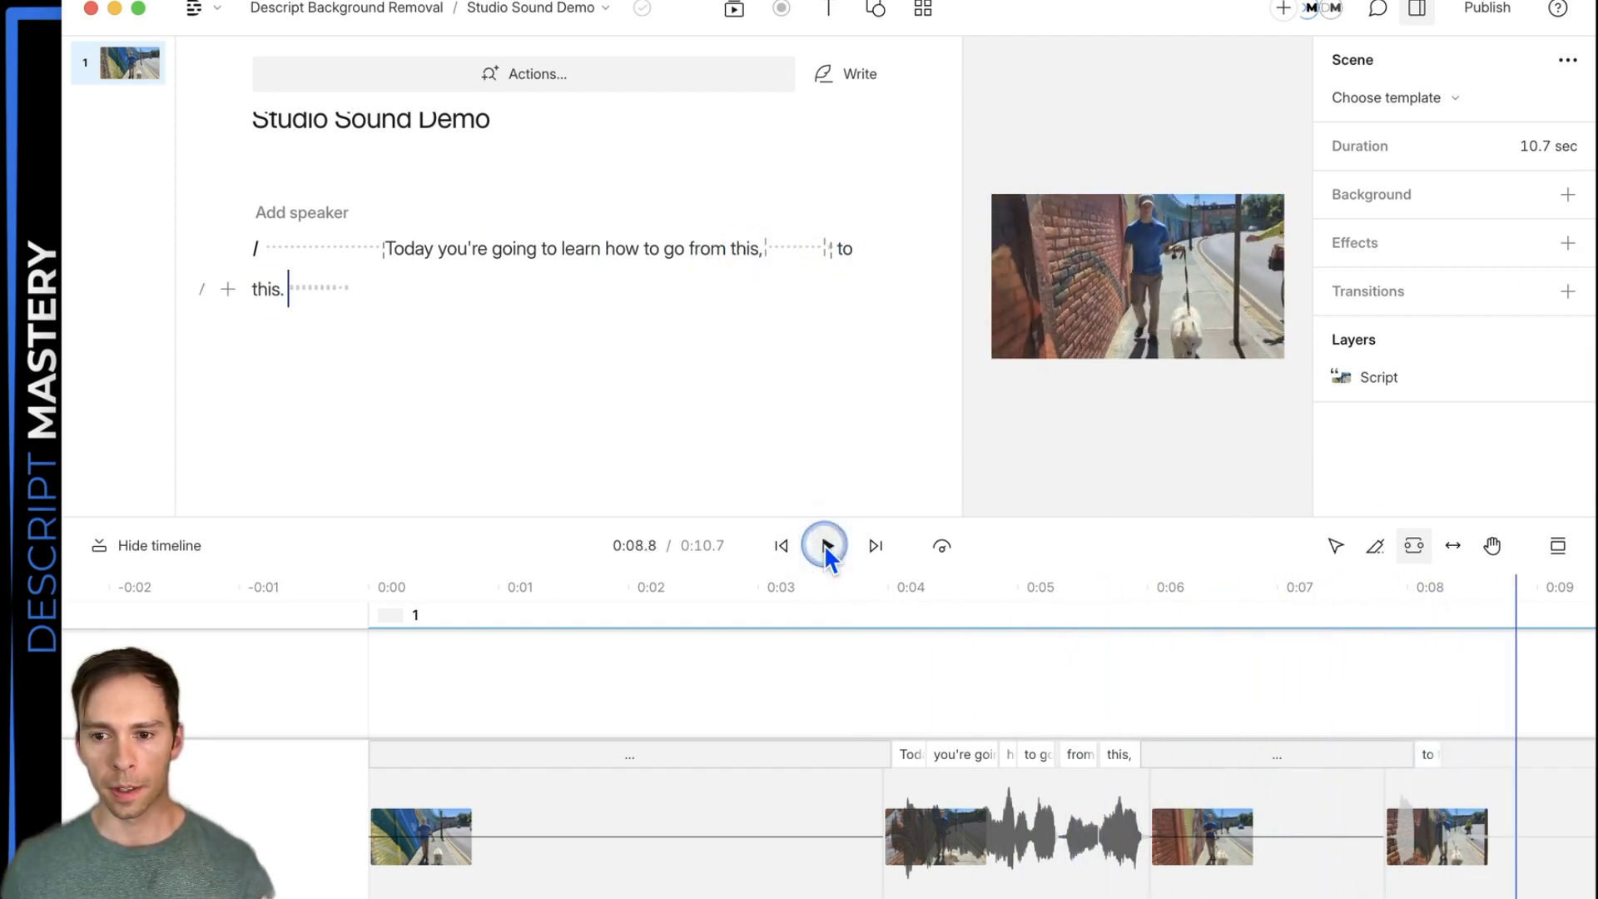
Step: Switch from the range tool back to the Select tool and select the clip containing "Today you're going to learn"
left_click(986, 855)
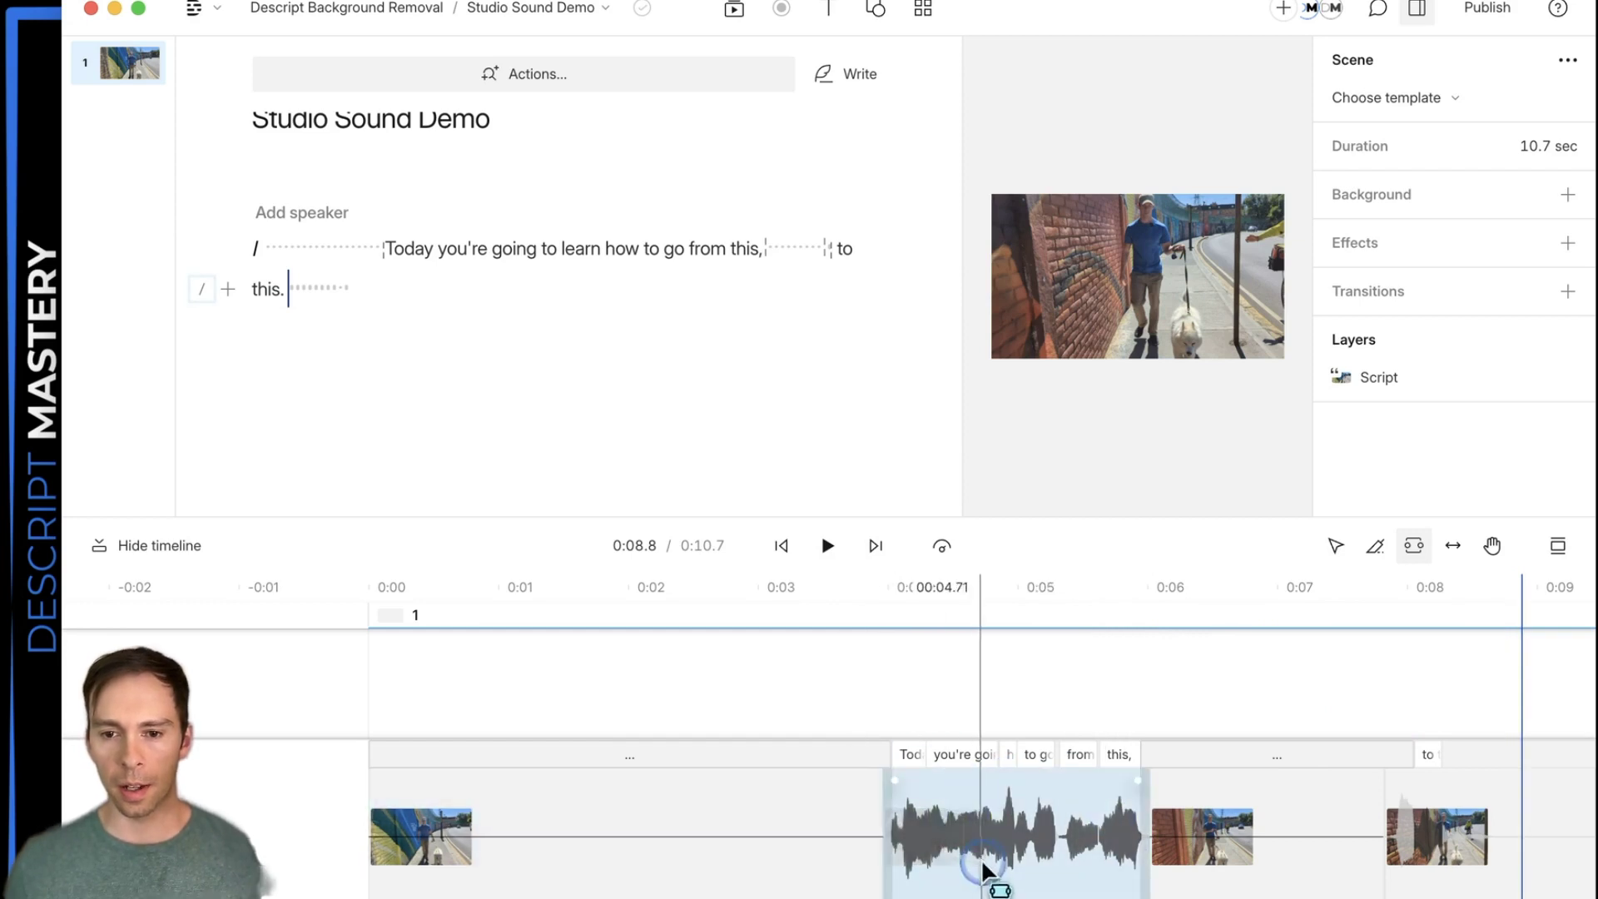
key("v")
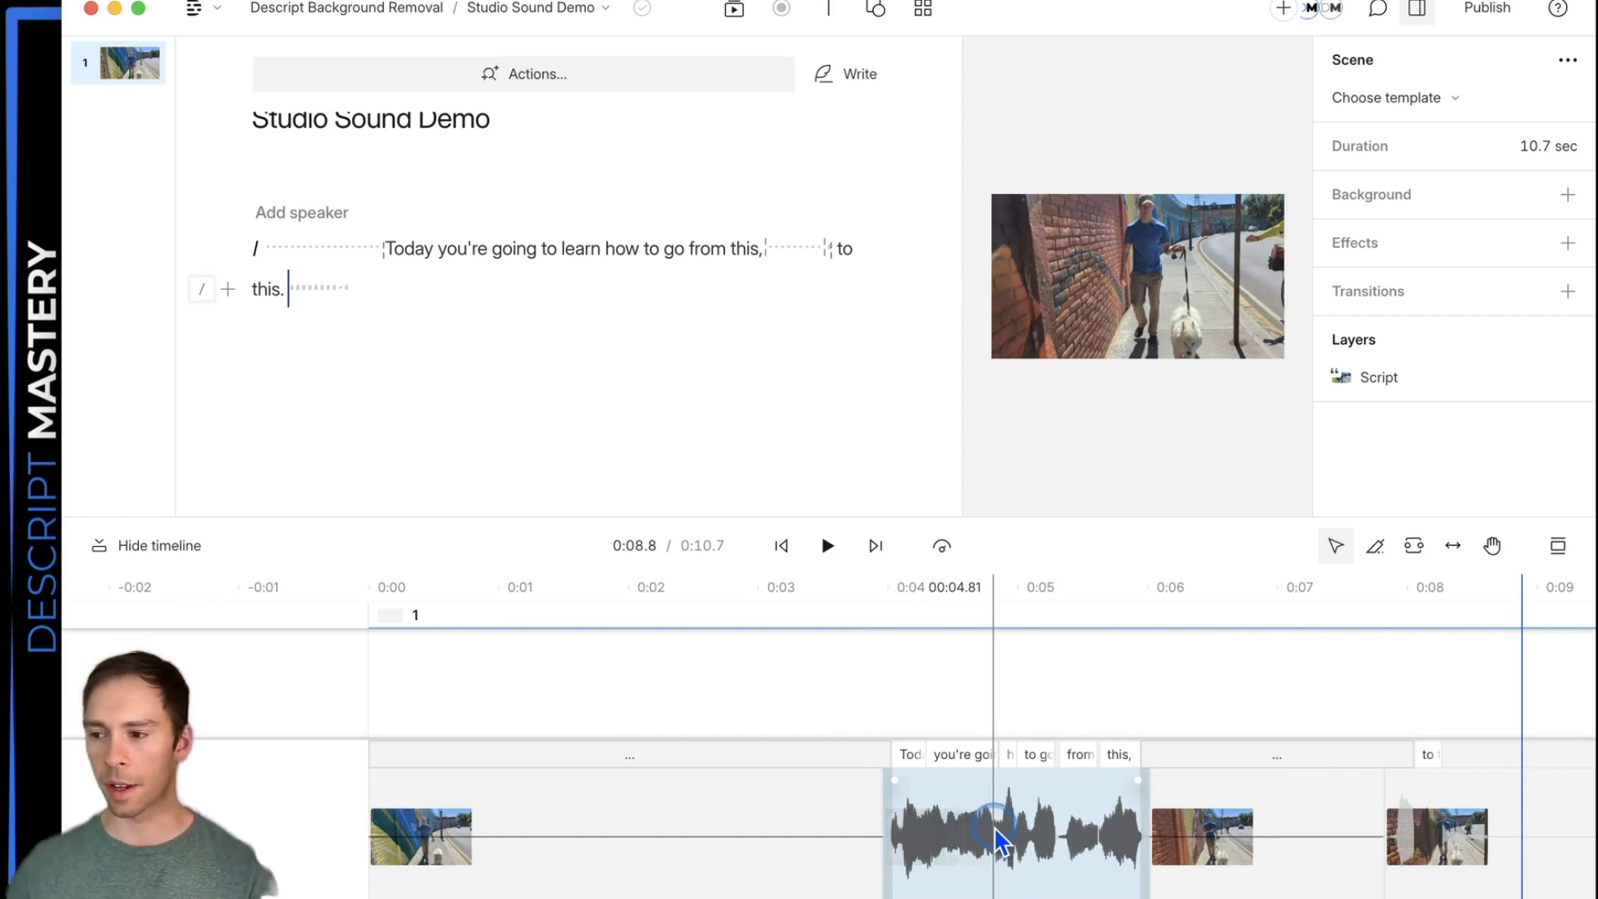
key("Escape")
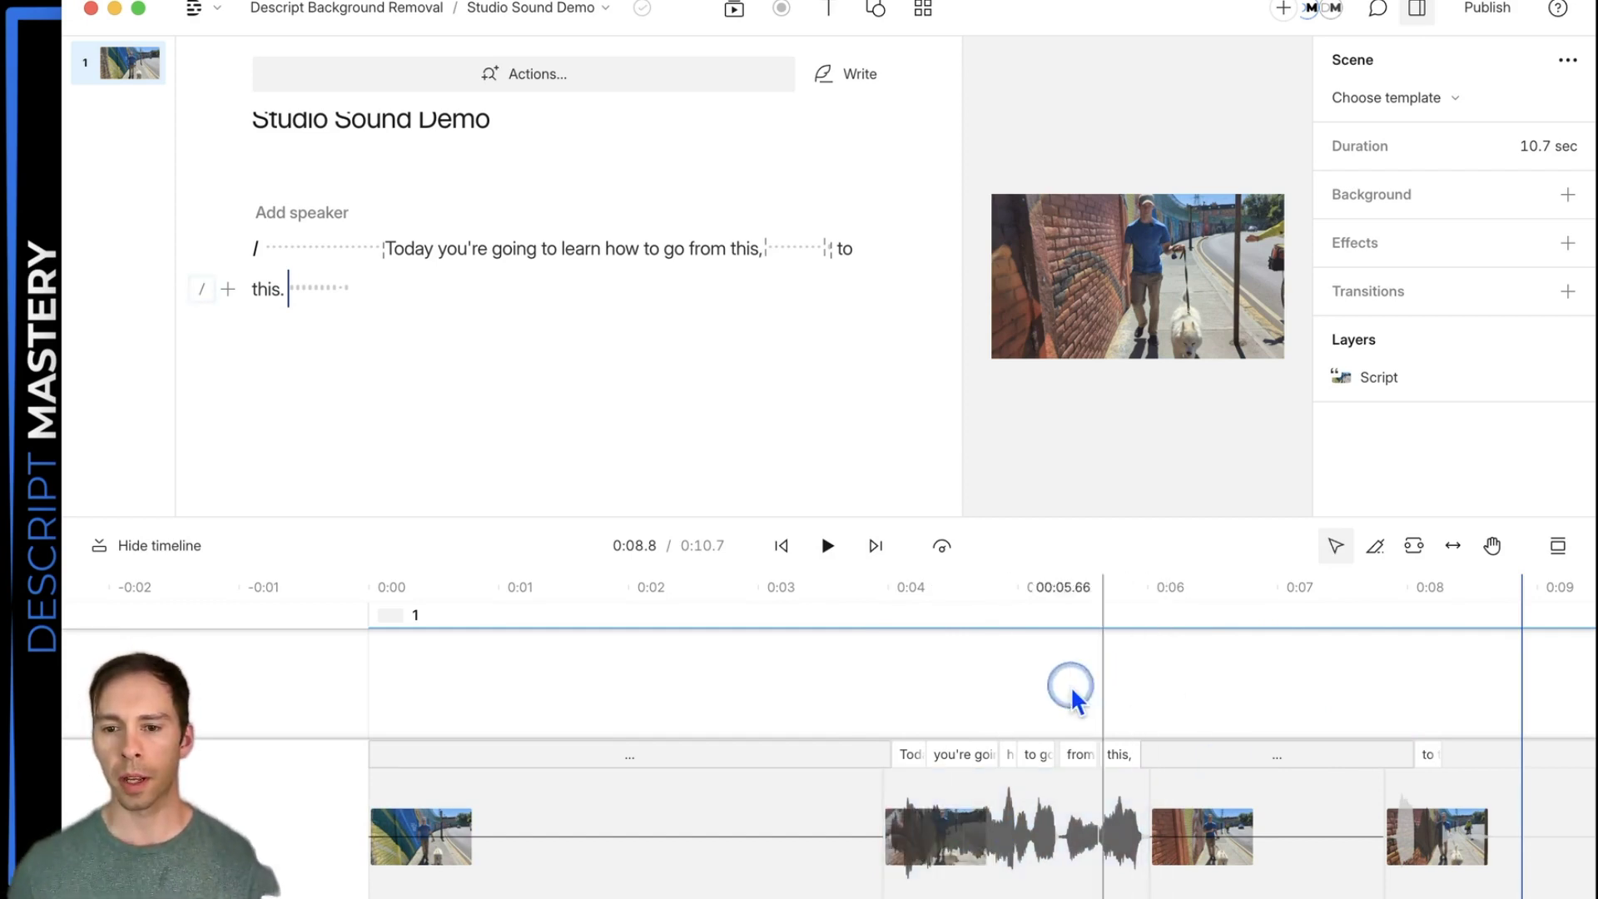
left_click(994, 837)
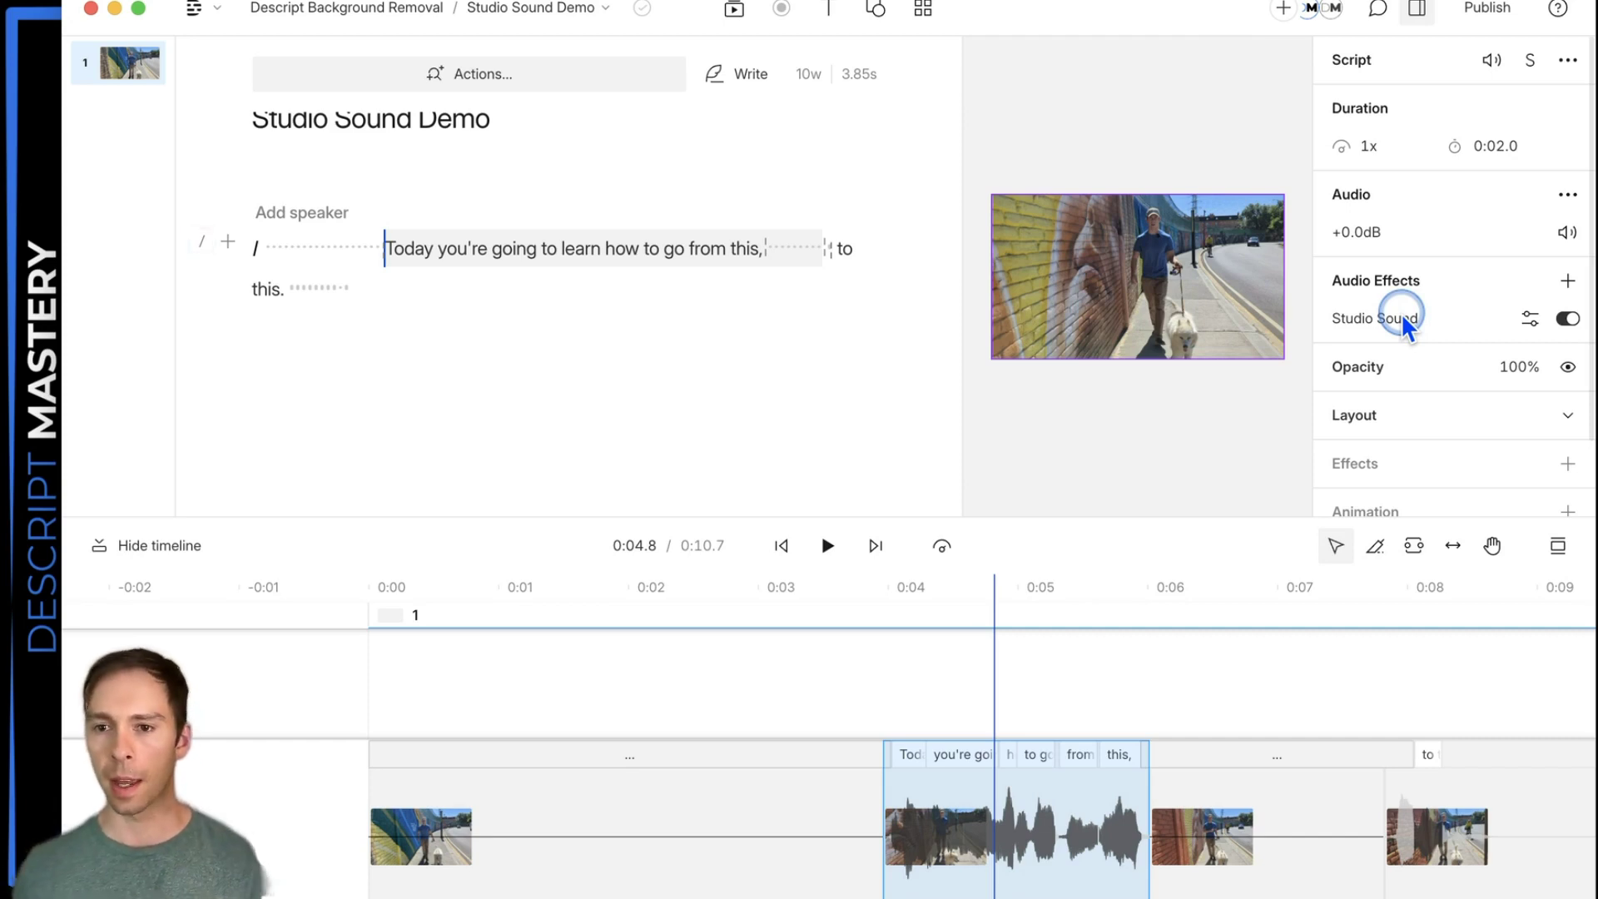
Step: Set the Studio Sound intensity of the selected spoken clip to 90%
left_click(1531, 319)
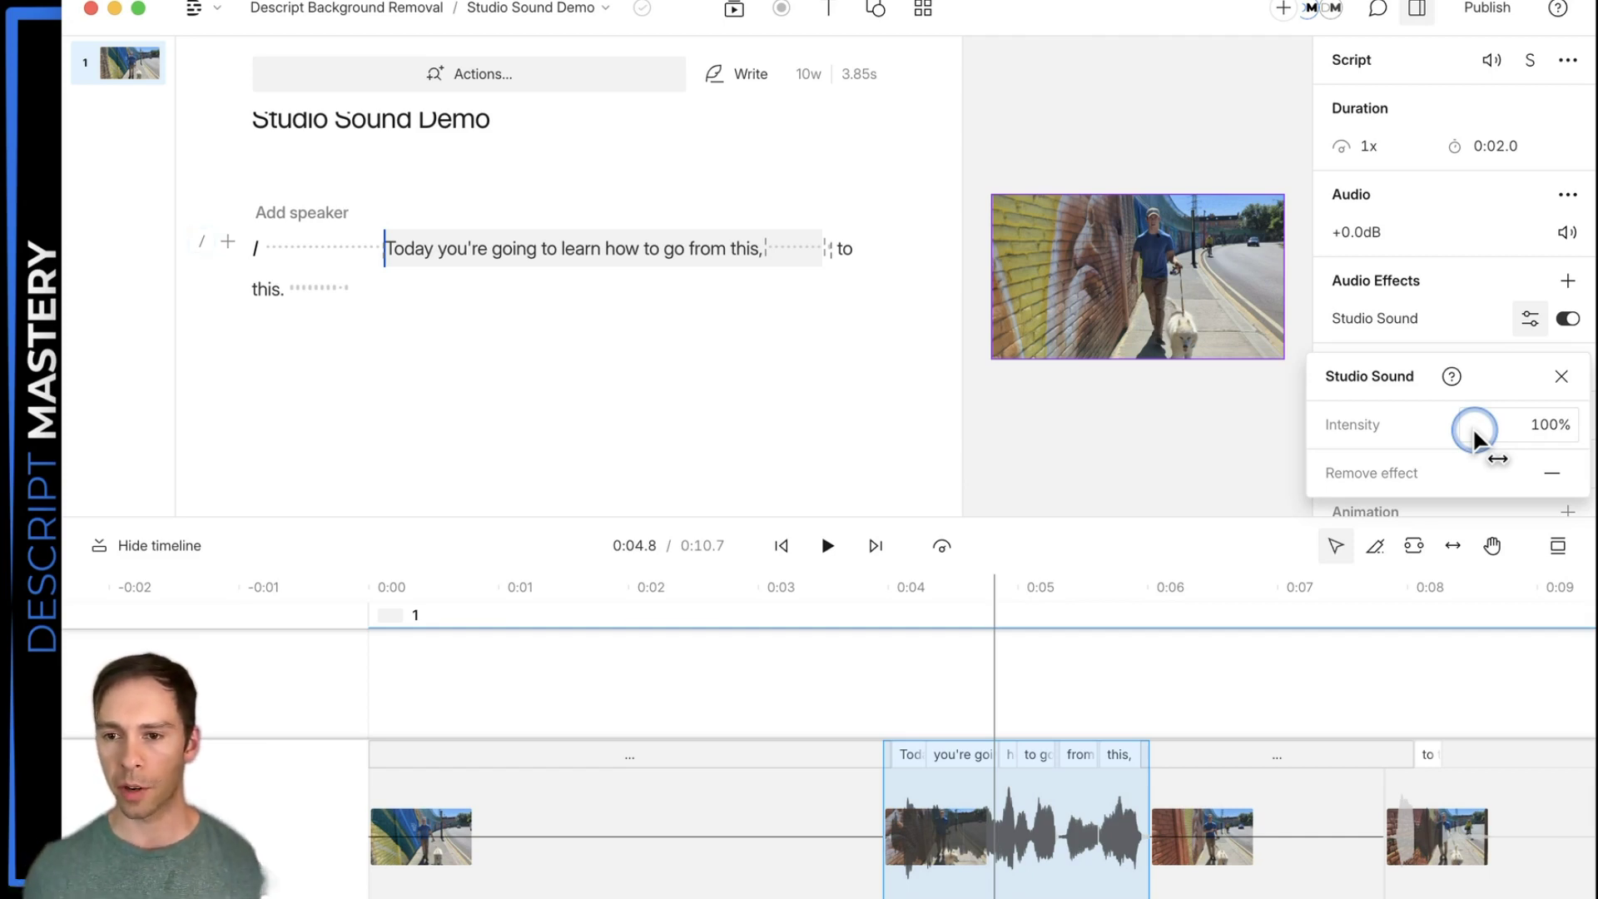
left_click(1545, 427)
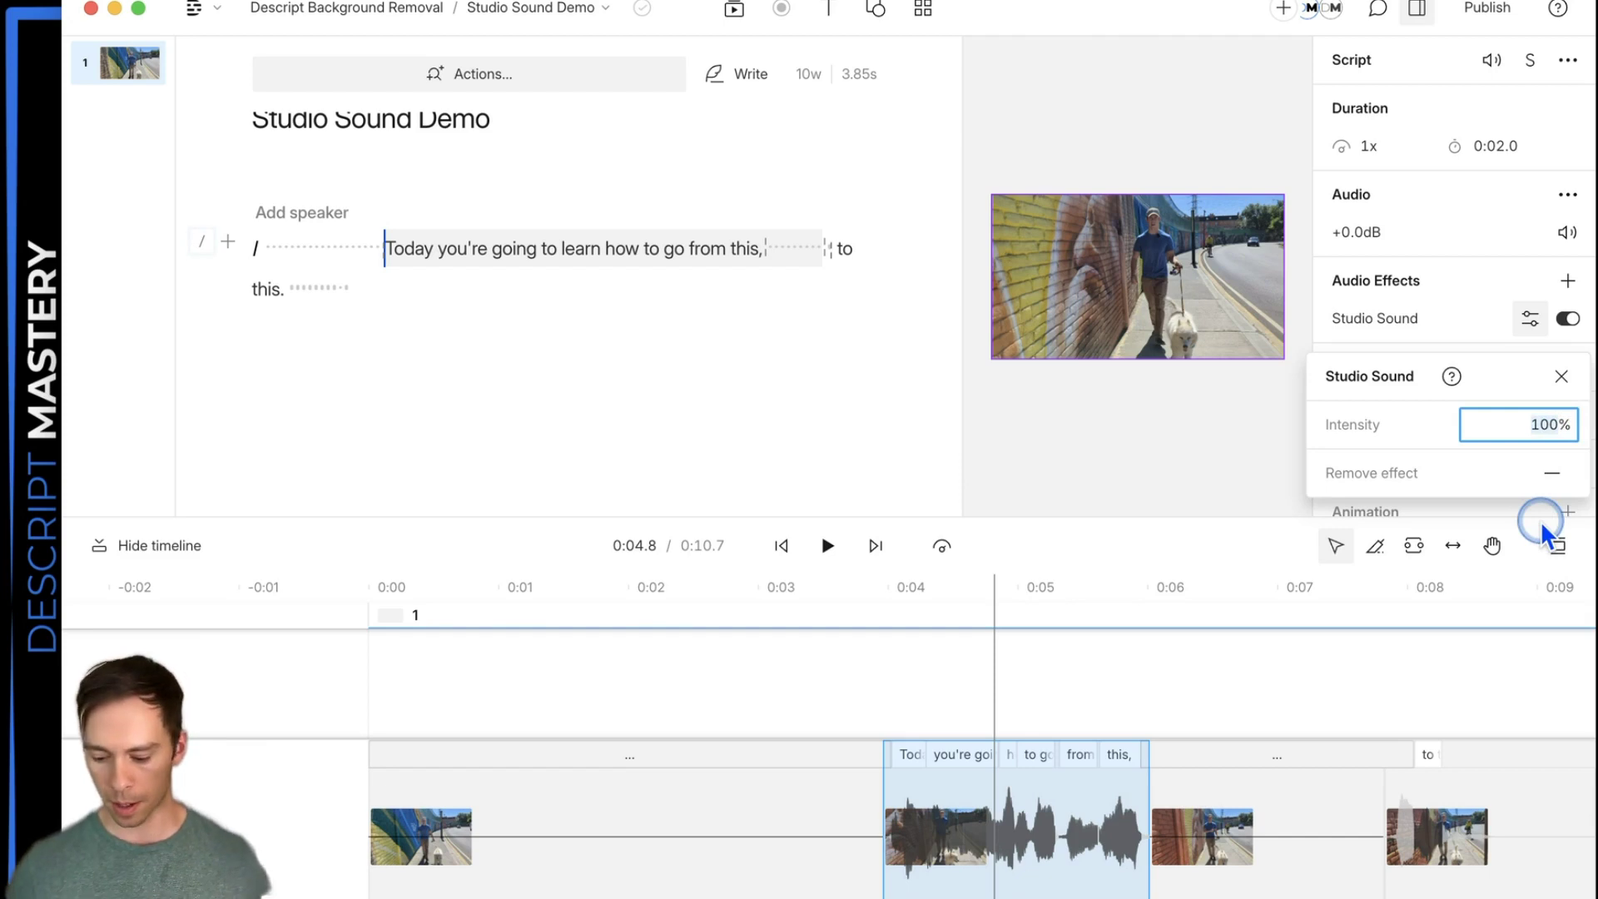
type("80")
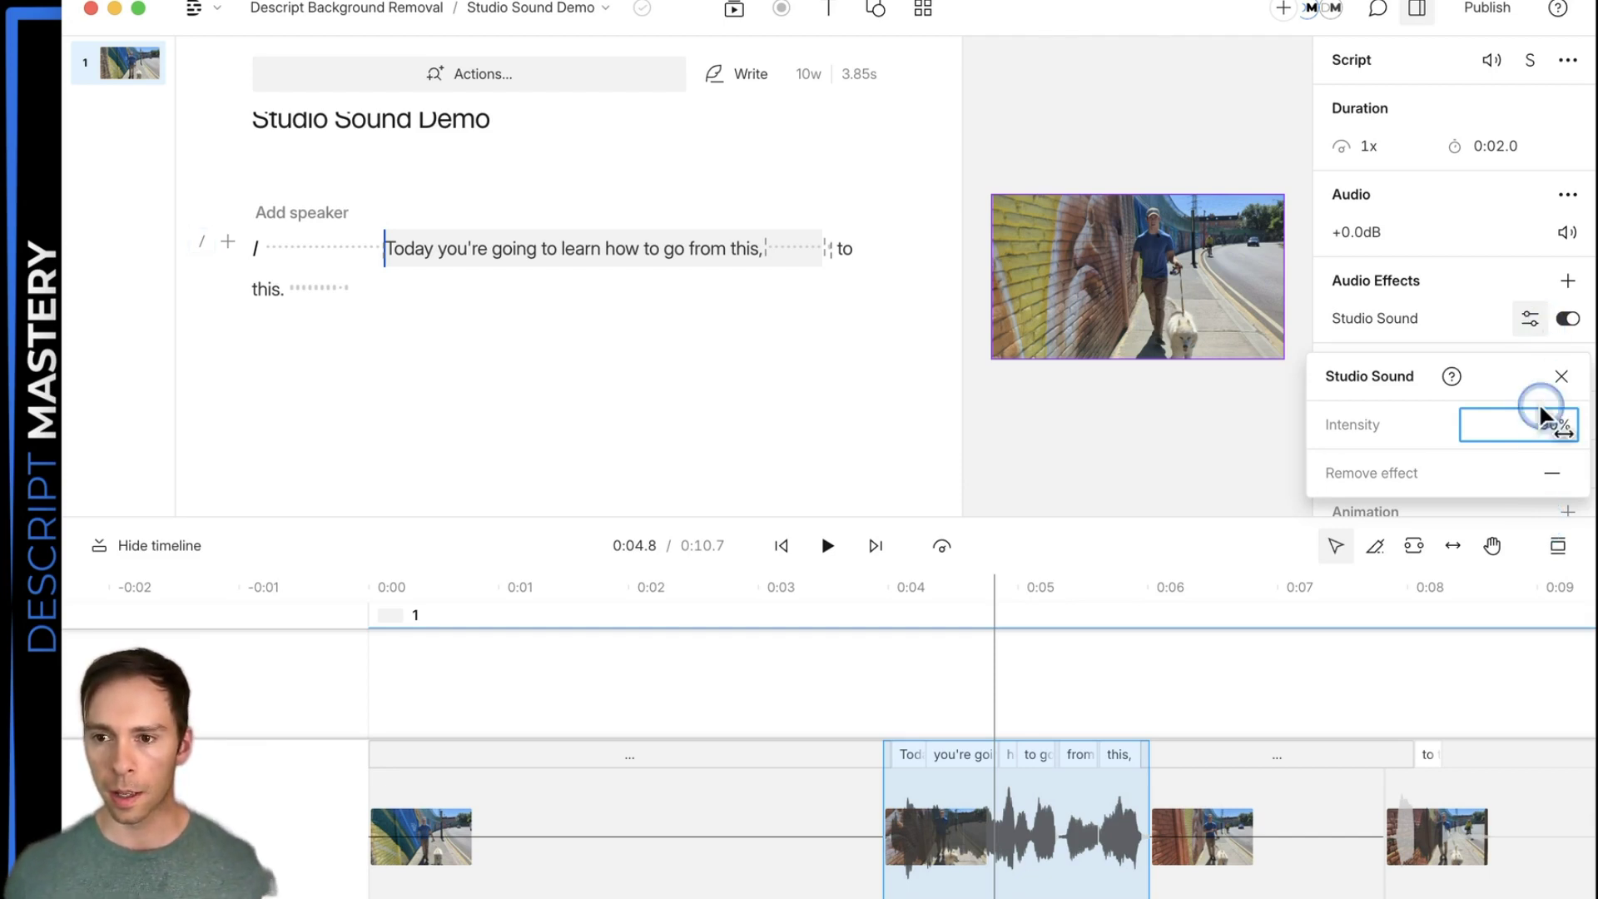
left_click(1539, 402)
Step: Play the spoken clip from about 0:04.3 to hear the reduced Studio Sound intensity
left_click(927, 676)
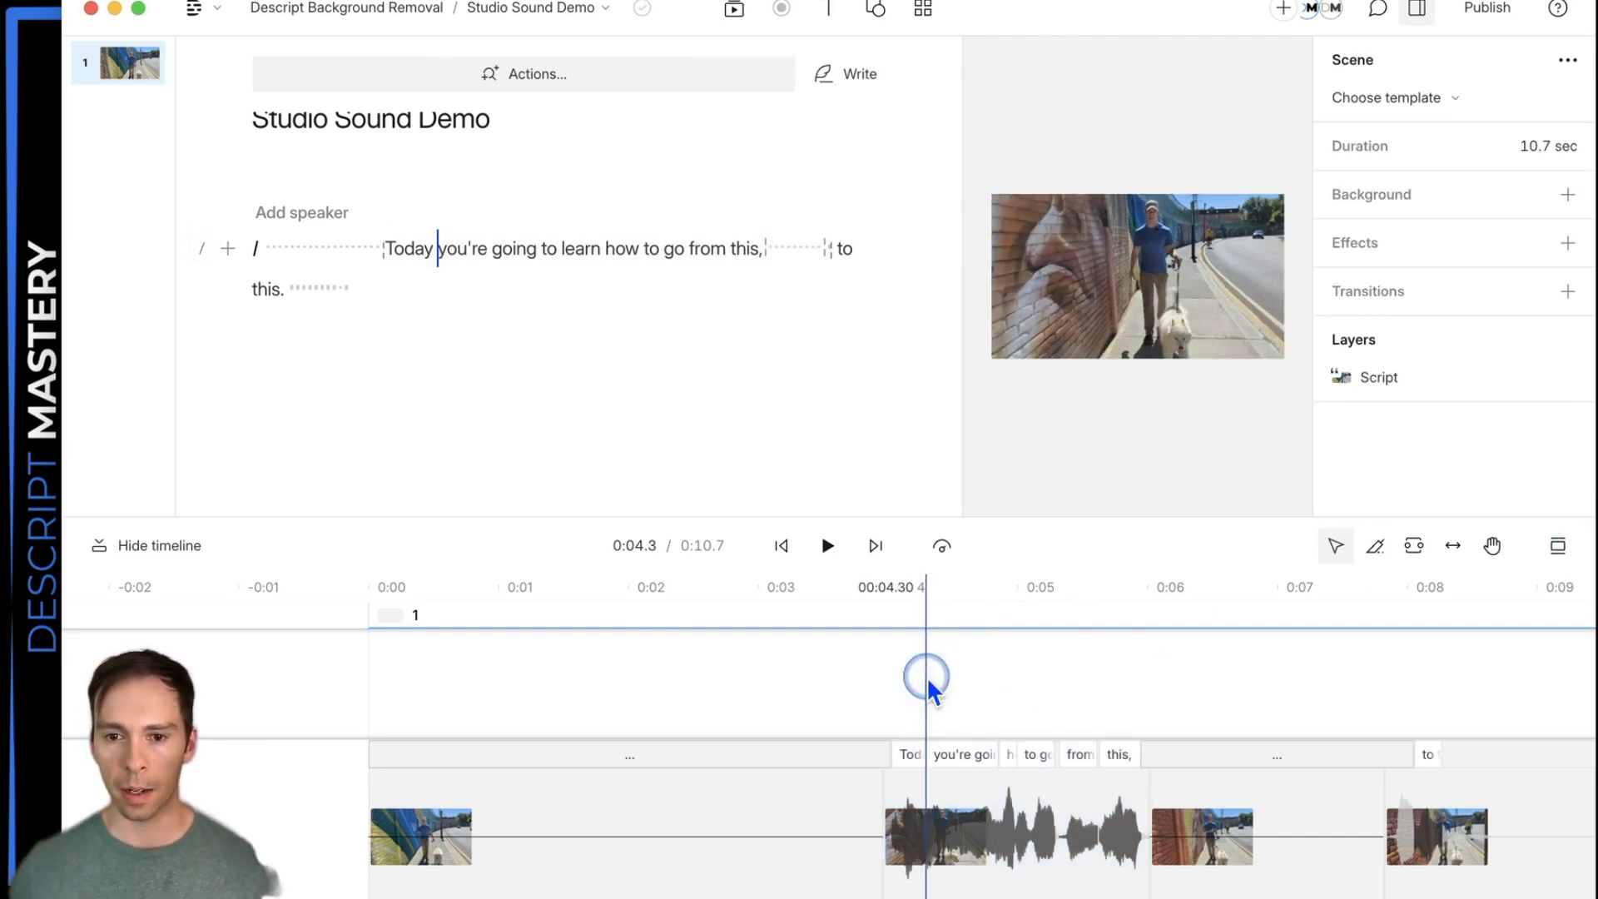
key("space")
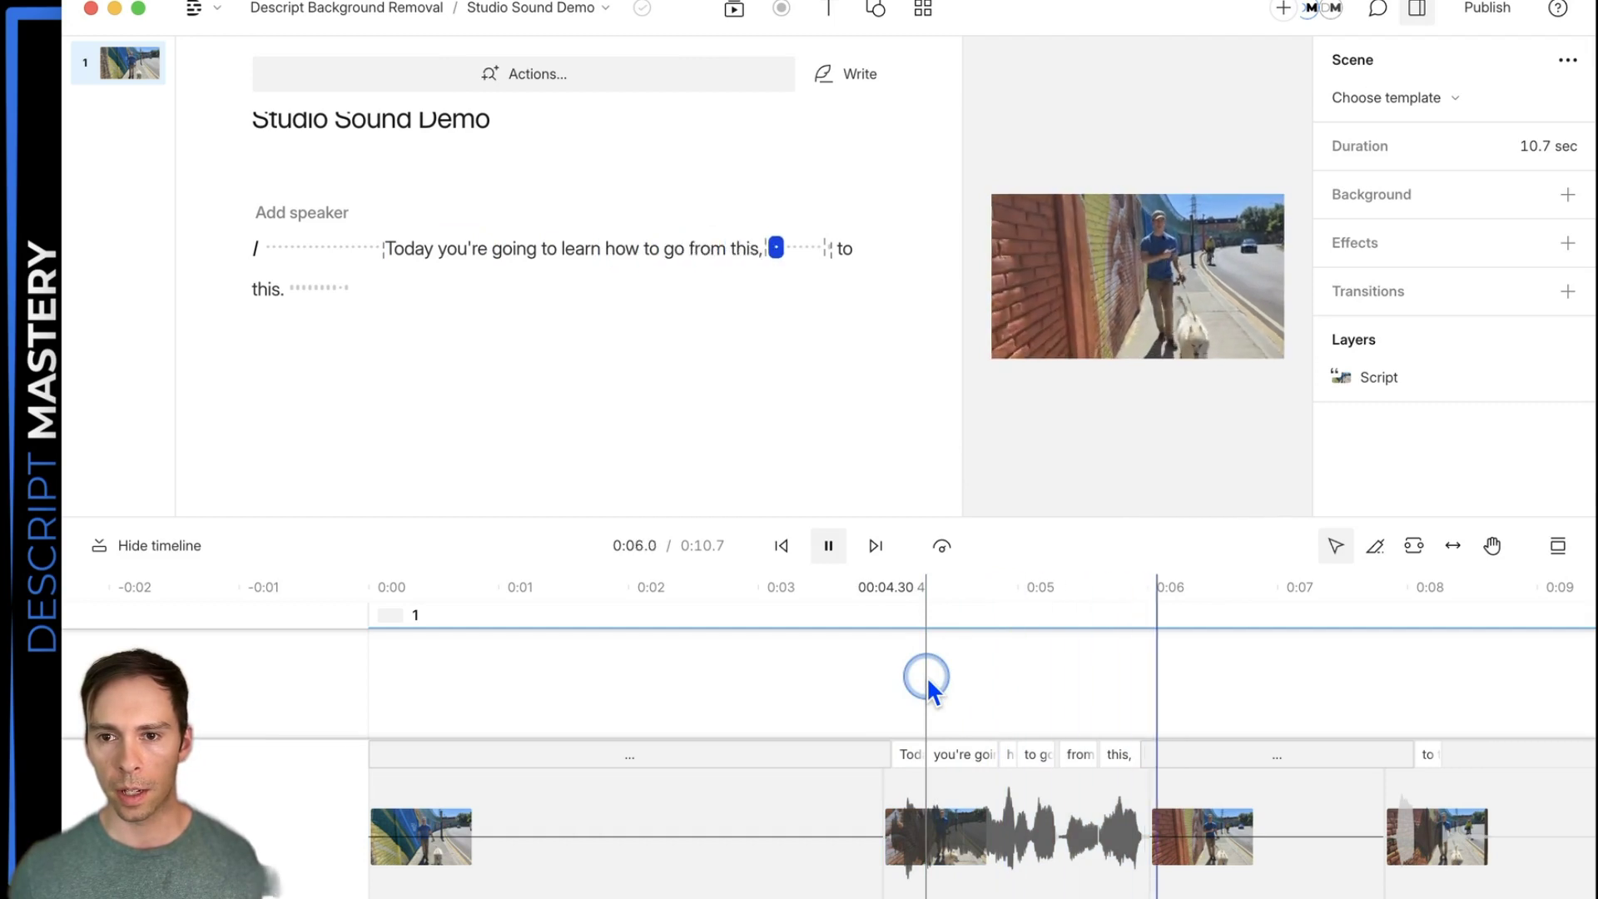
key("space")
Step: Extend the end of the spoken clip slightly and undo the extension
left_click_drag(1135, 842, 1146, 842)
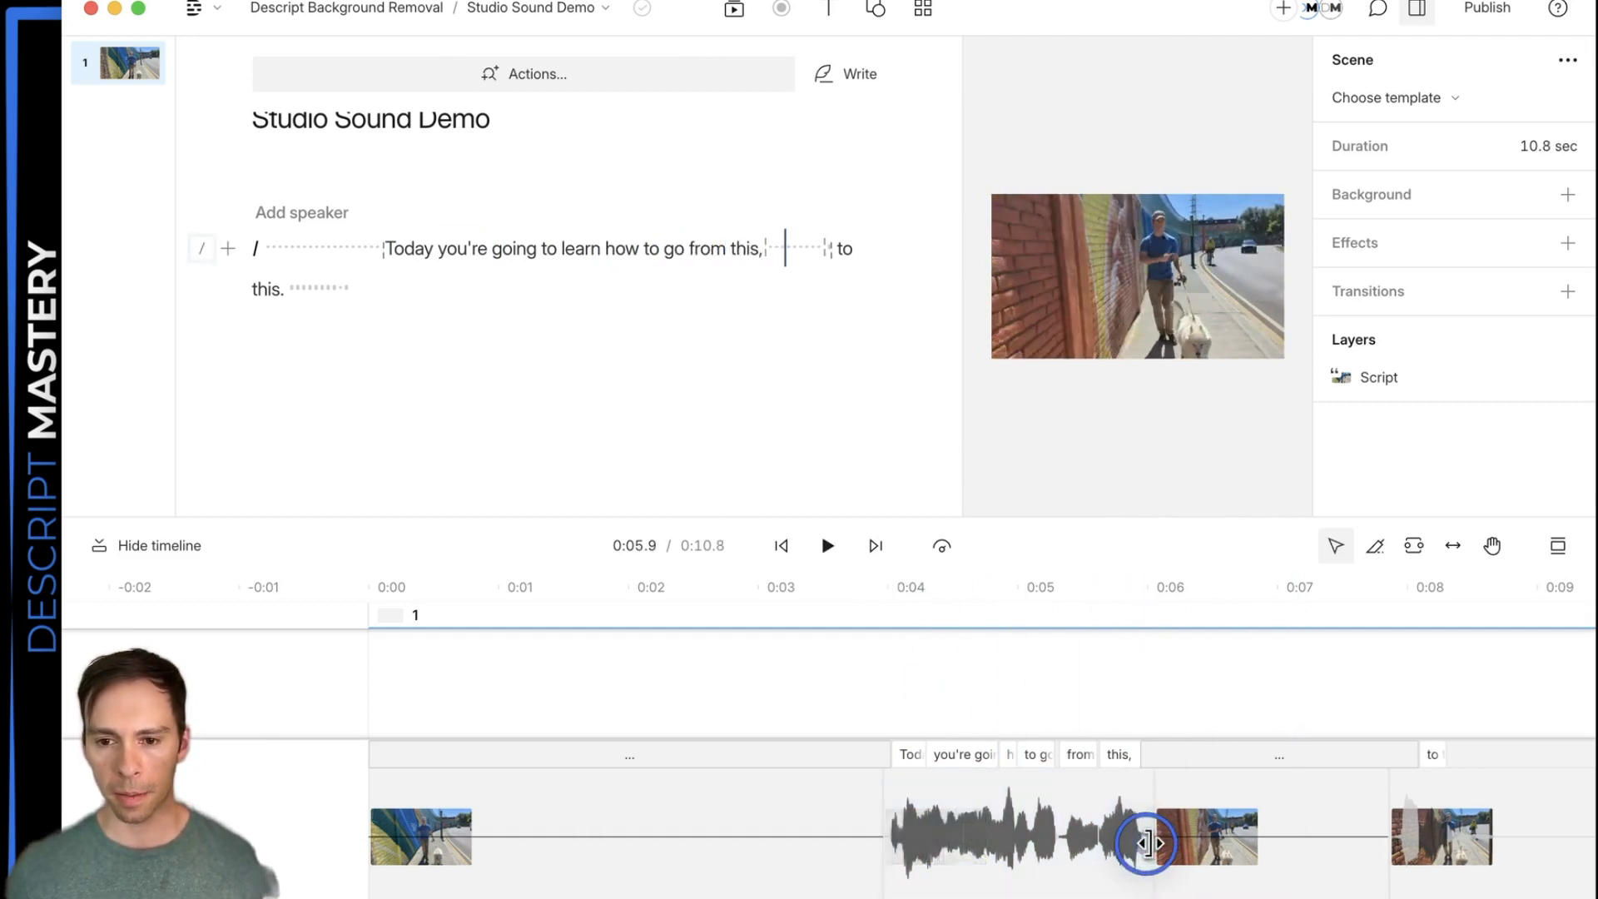
key("super+z")
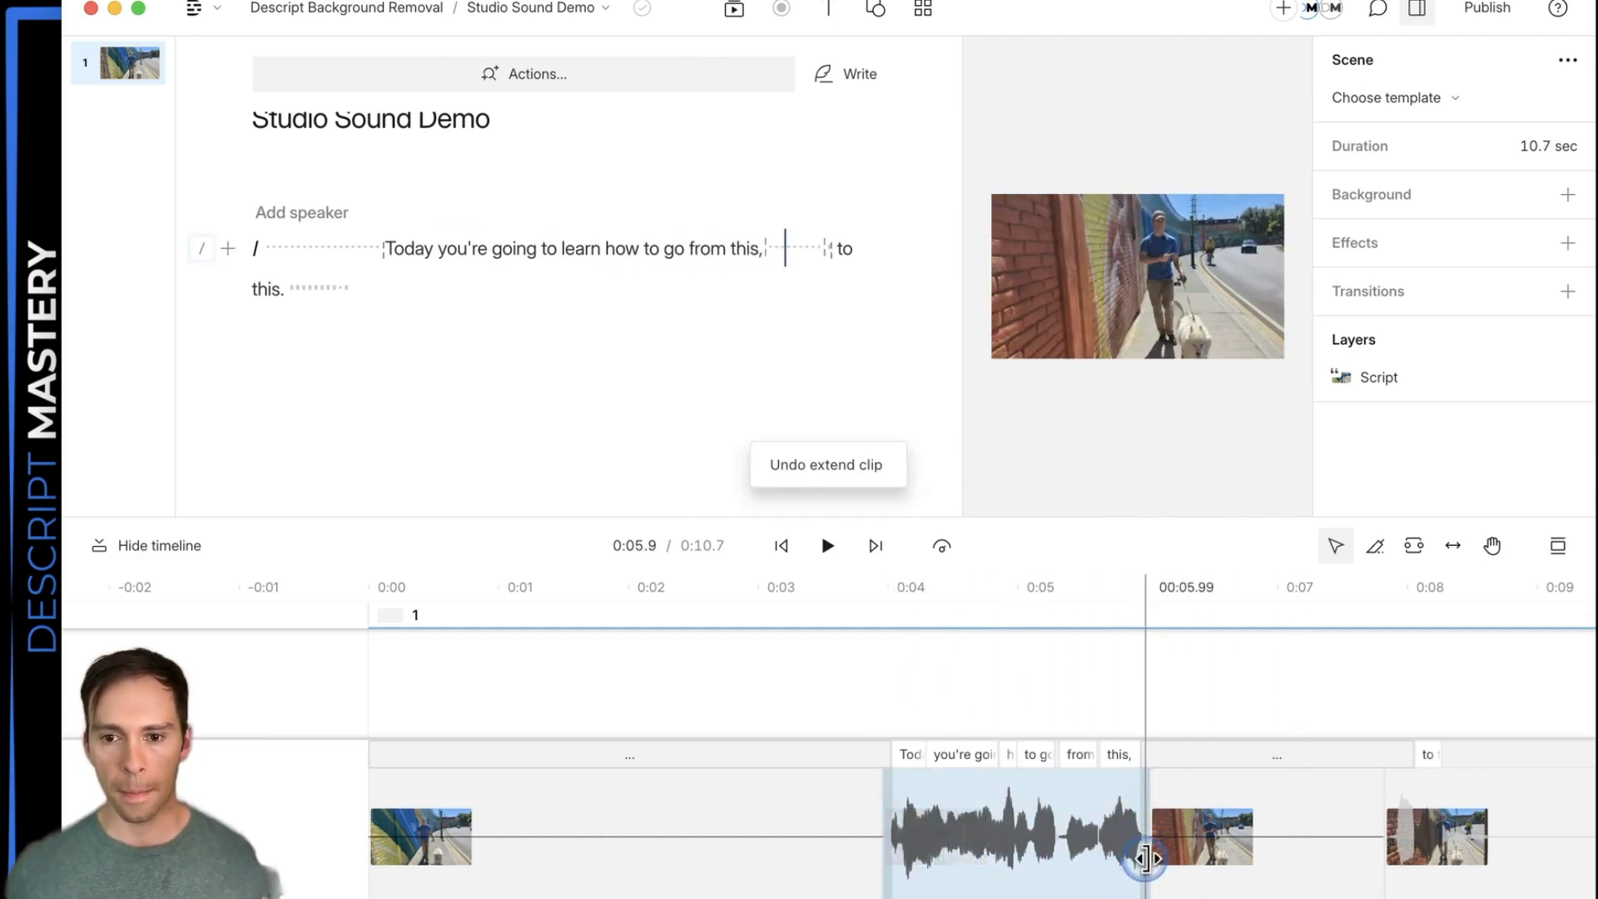
Step: Set the Studio Sound intensity of the spoken clip to 80% and close the effect settings
left_click(1057, 857)
left_click(1537, 322)
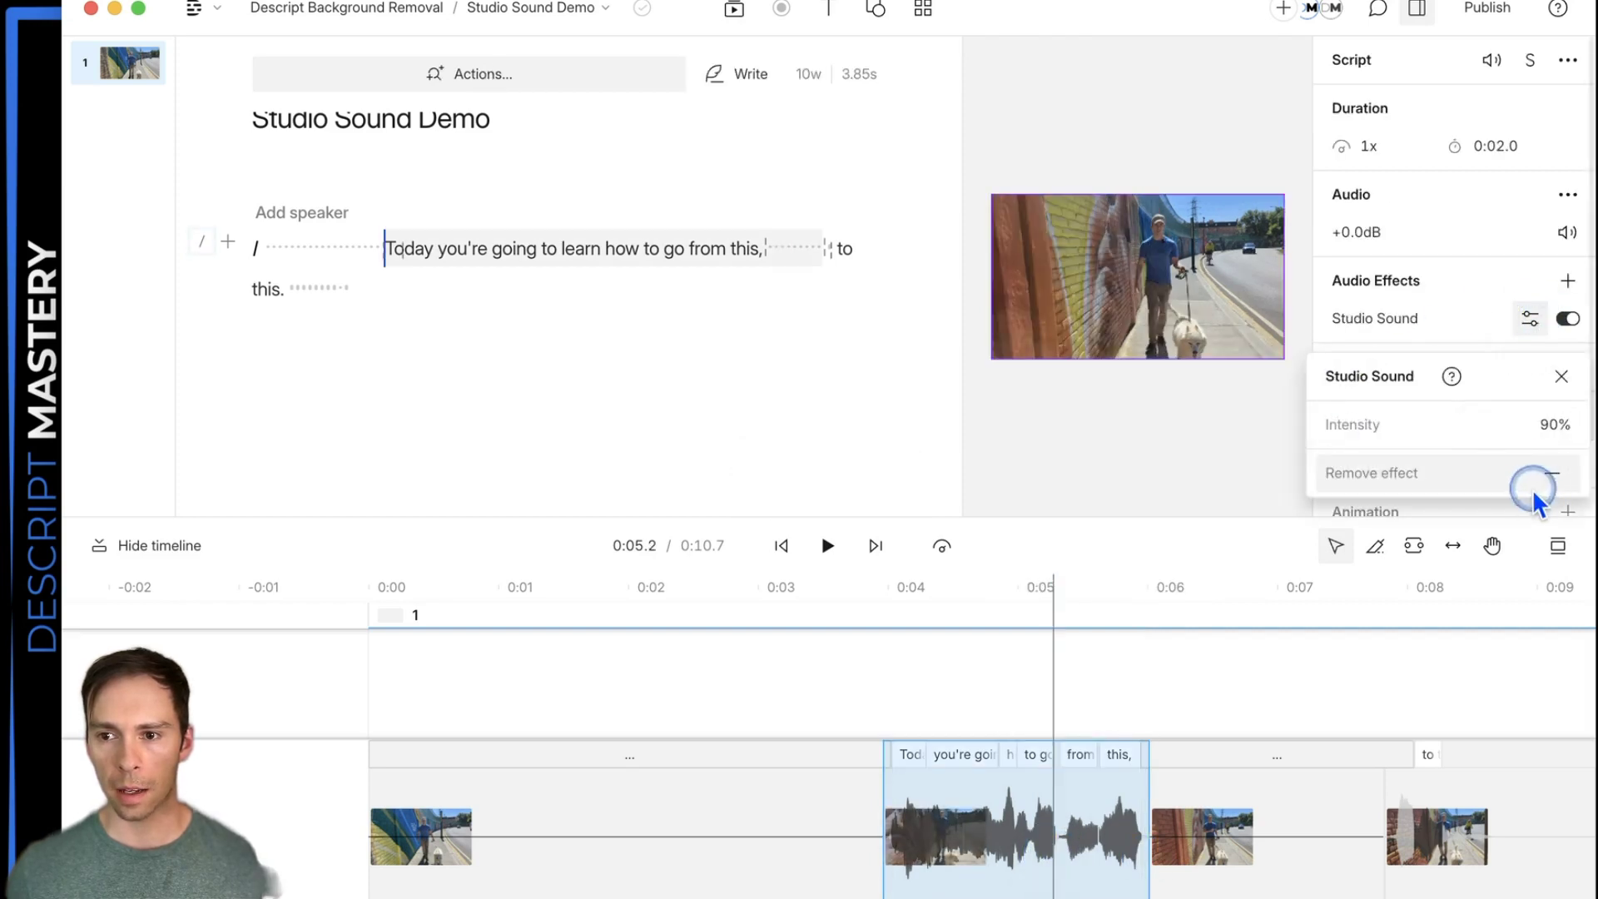
left_click(1550, 427)
type("80")
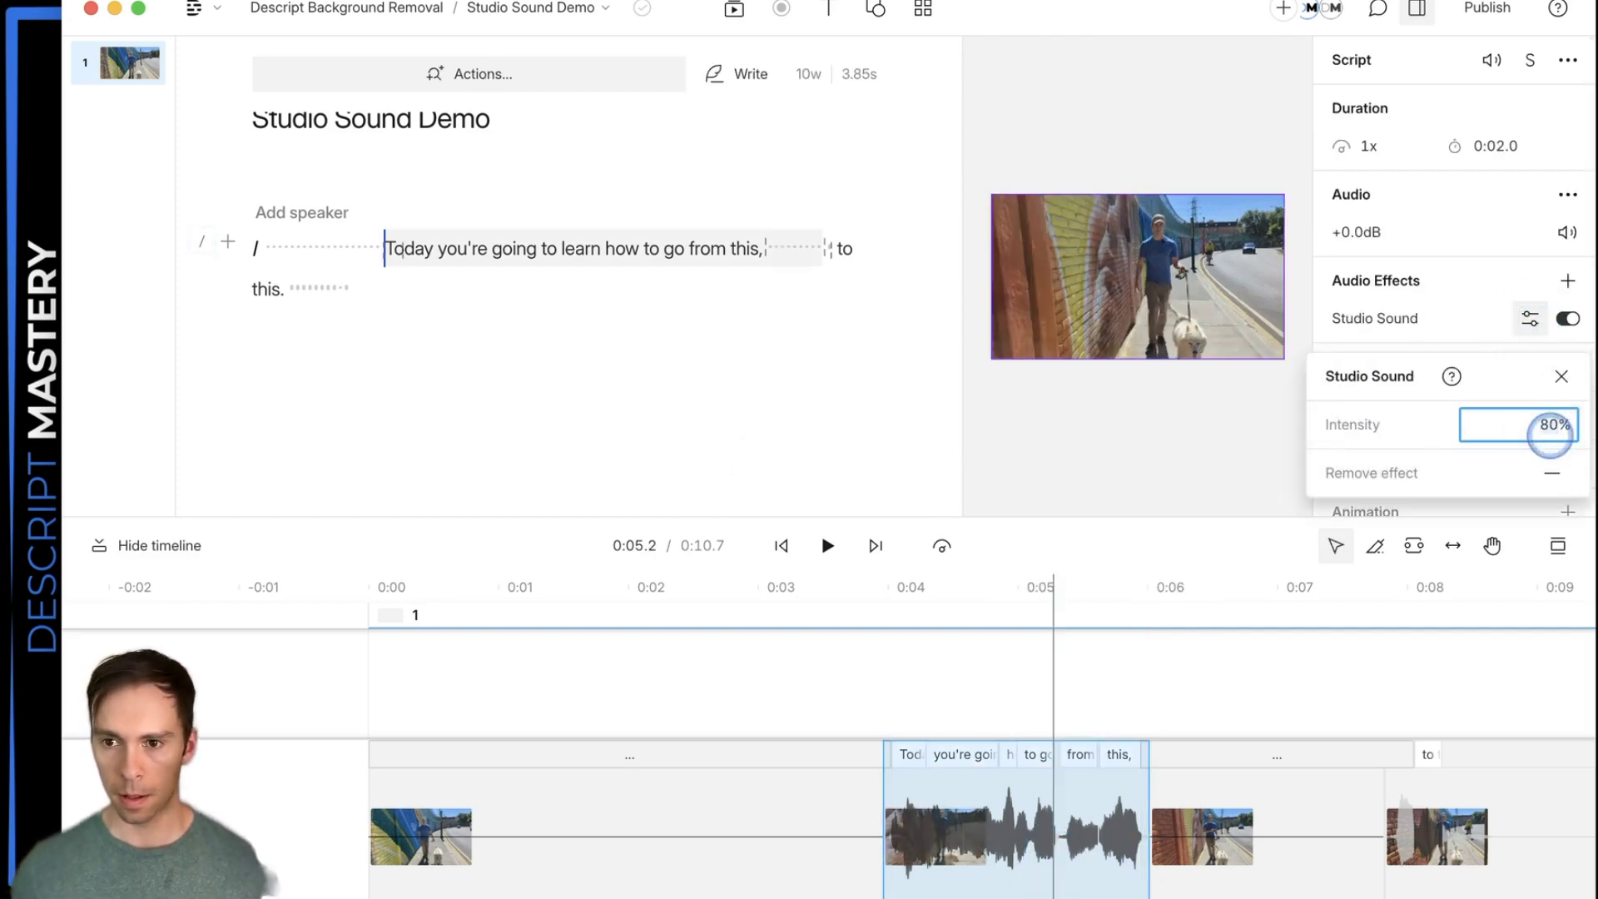
key("Escape")
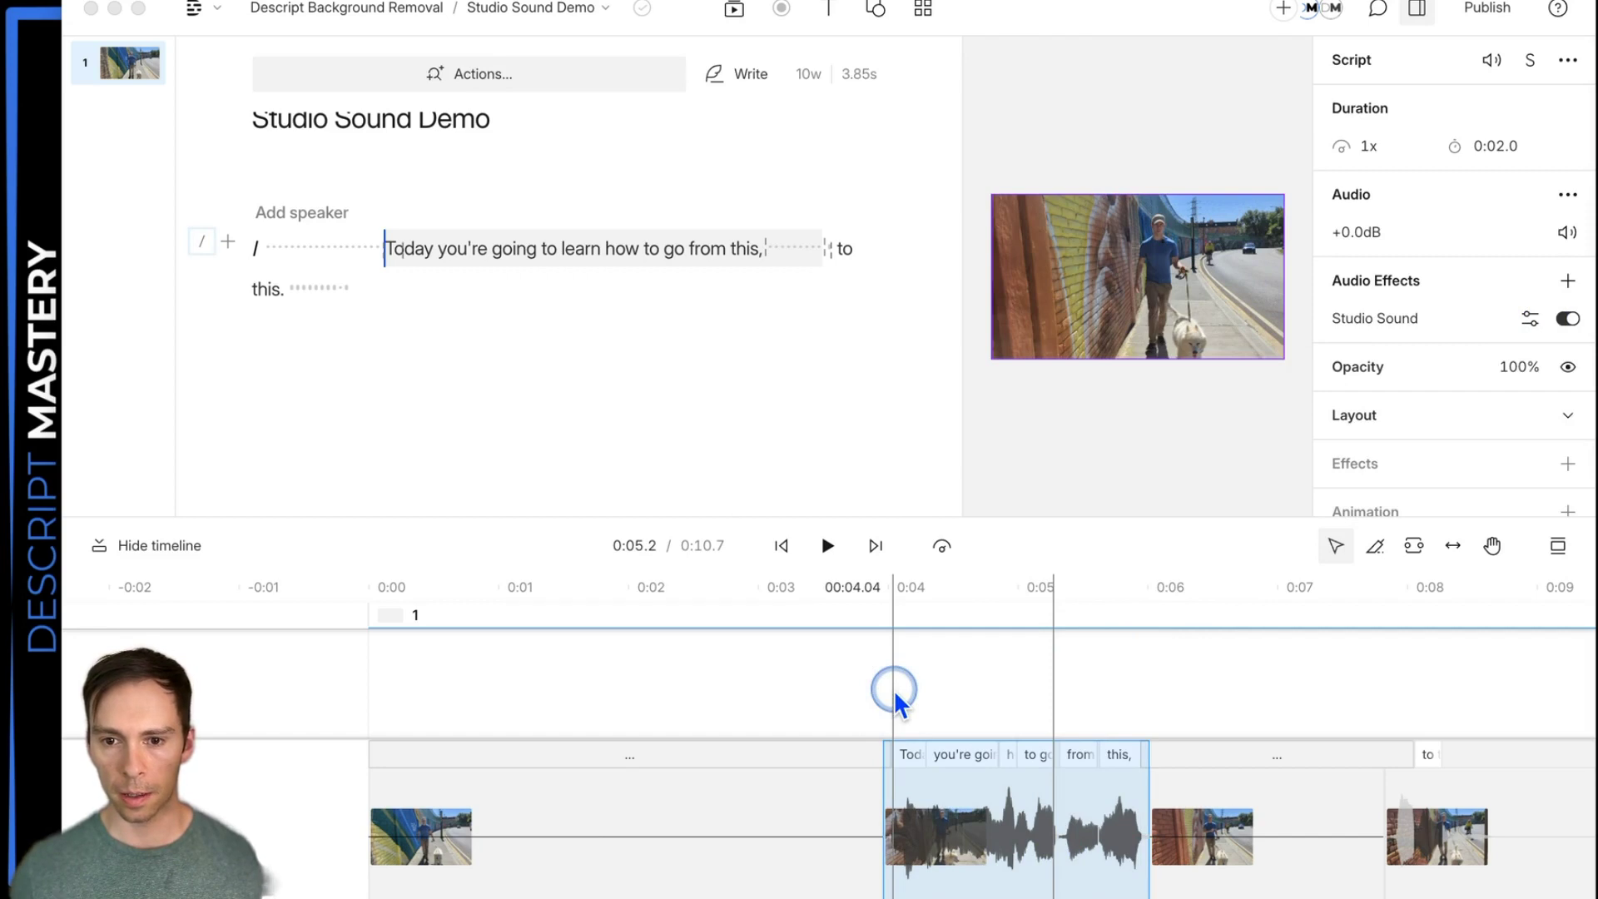
Step: Play from the start of the spoken clip through "to this." and return the playhead to about 0:04.28
left_click(894, 689)
key("space")
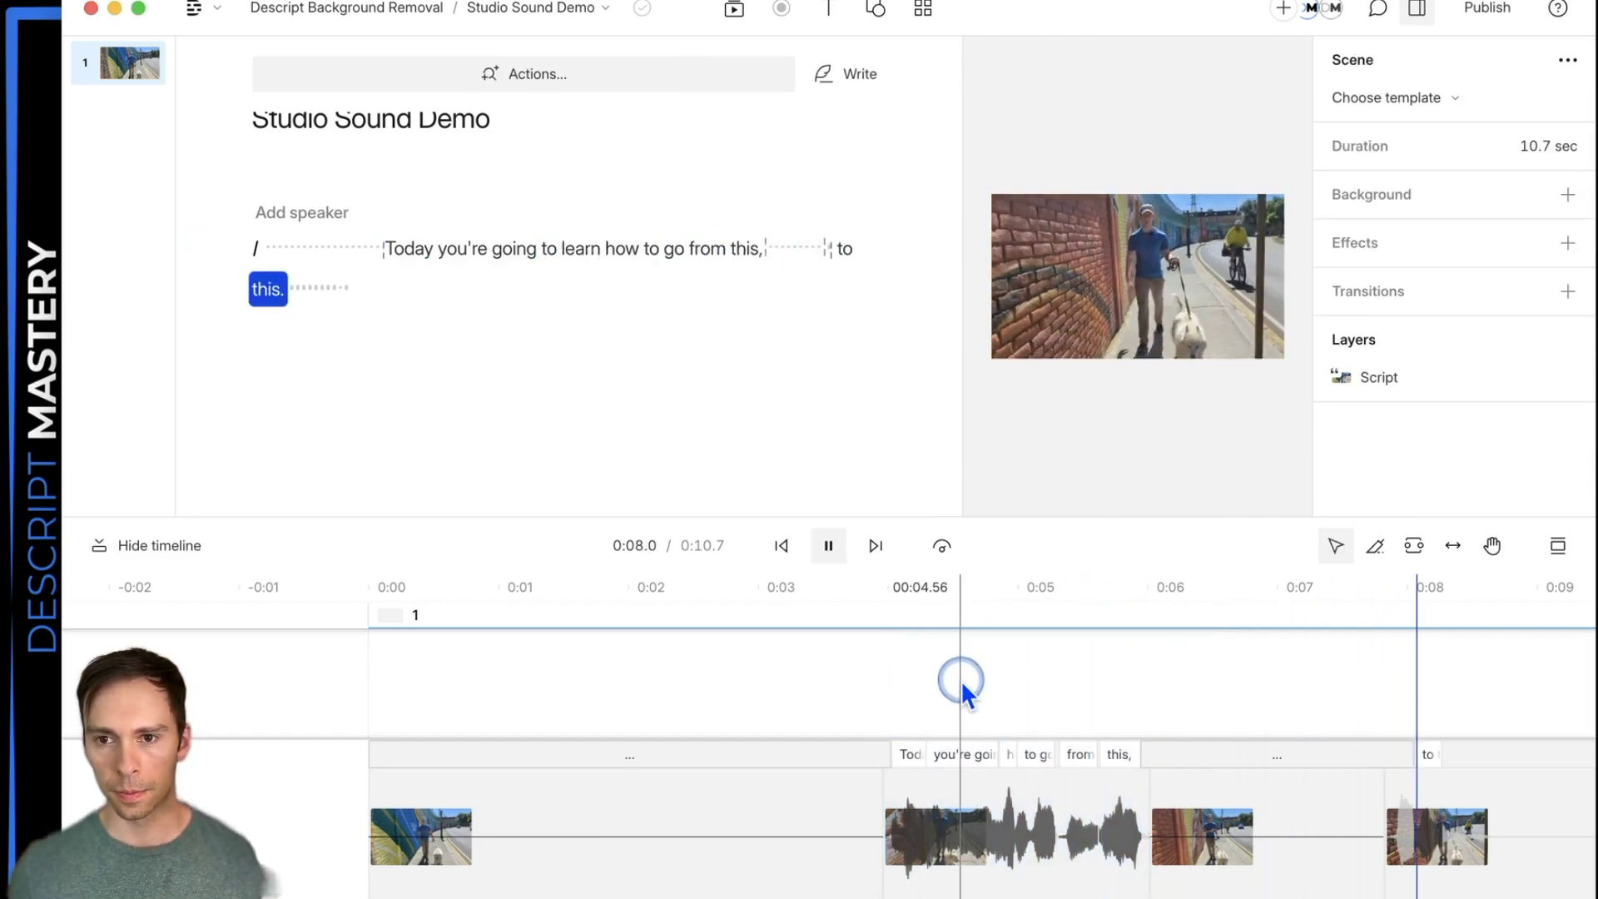
key("space")
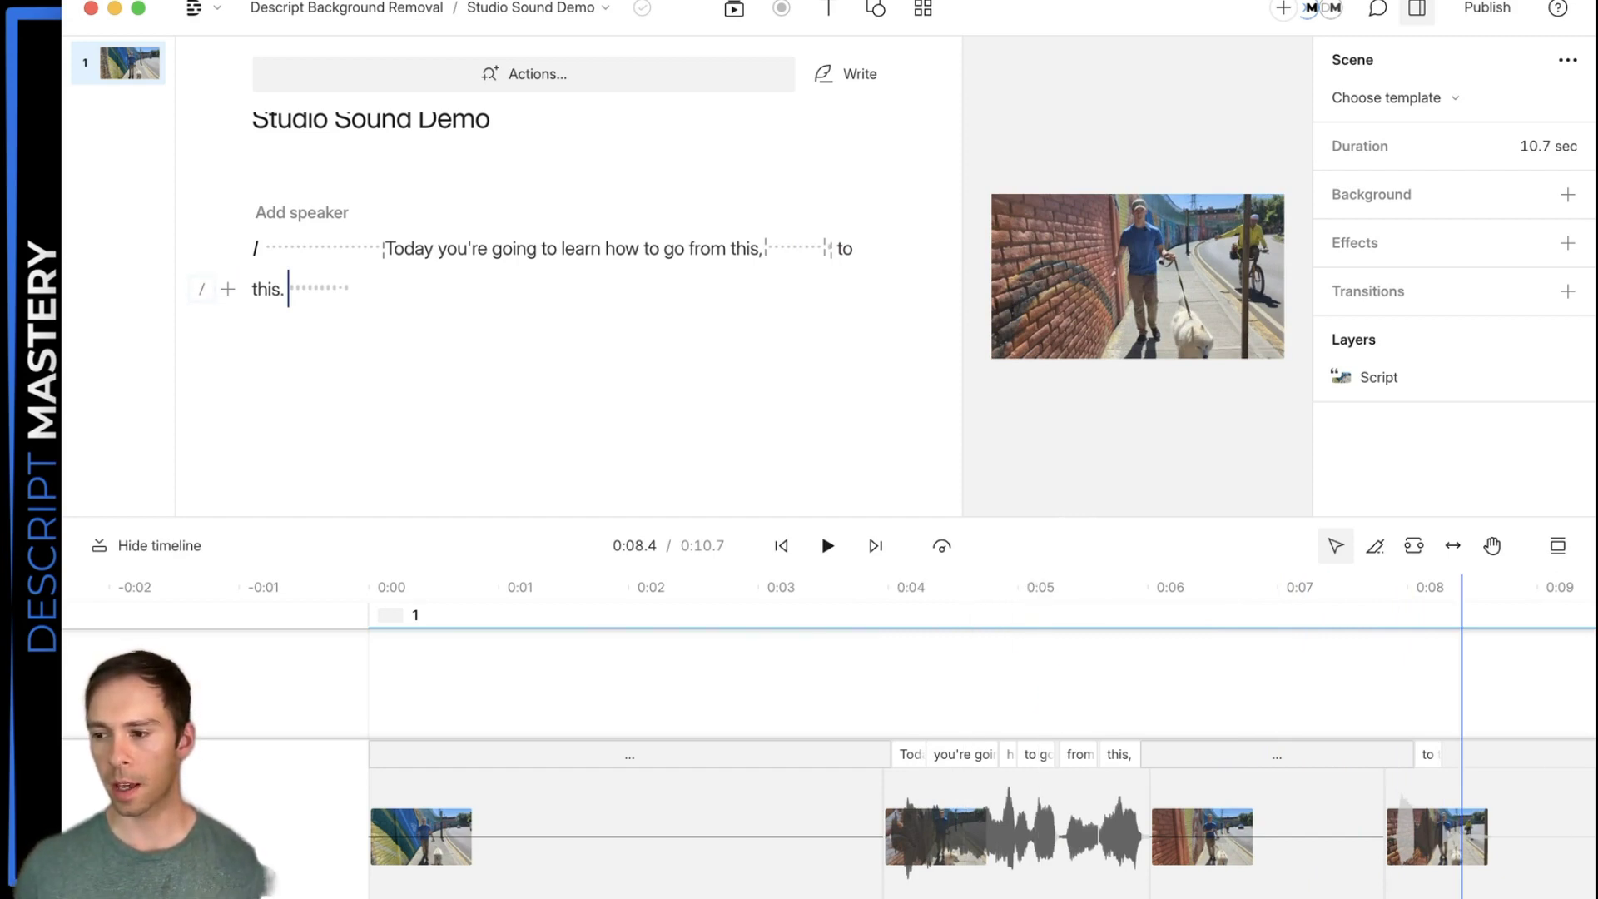
left_click(923, 721)
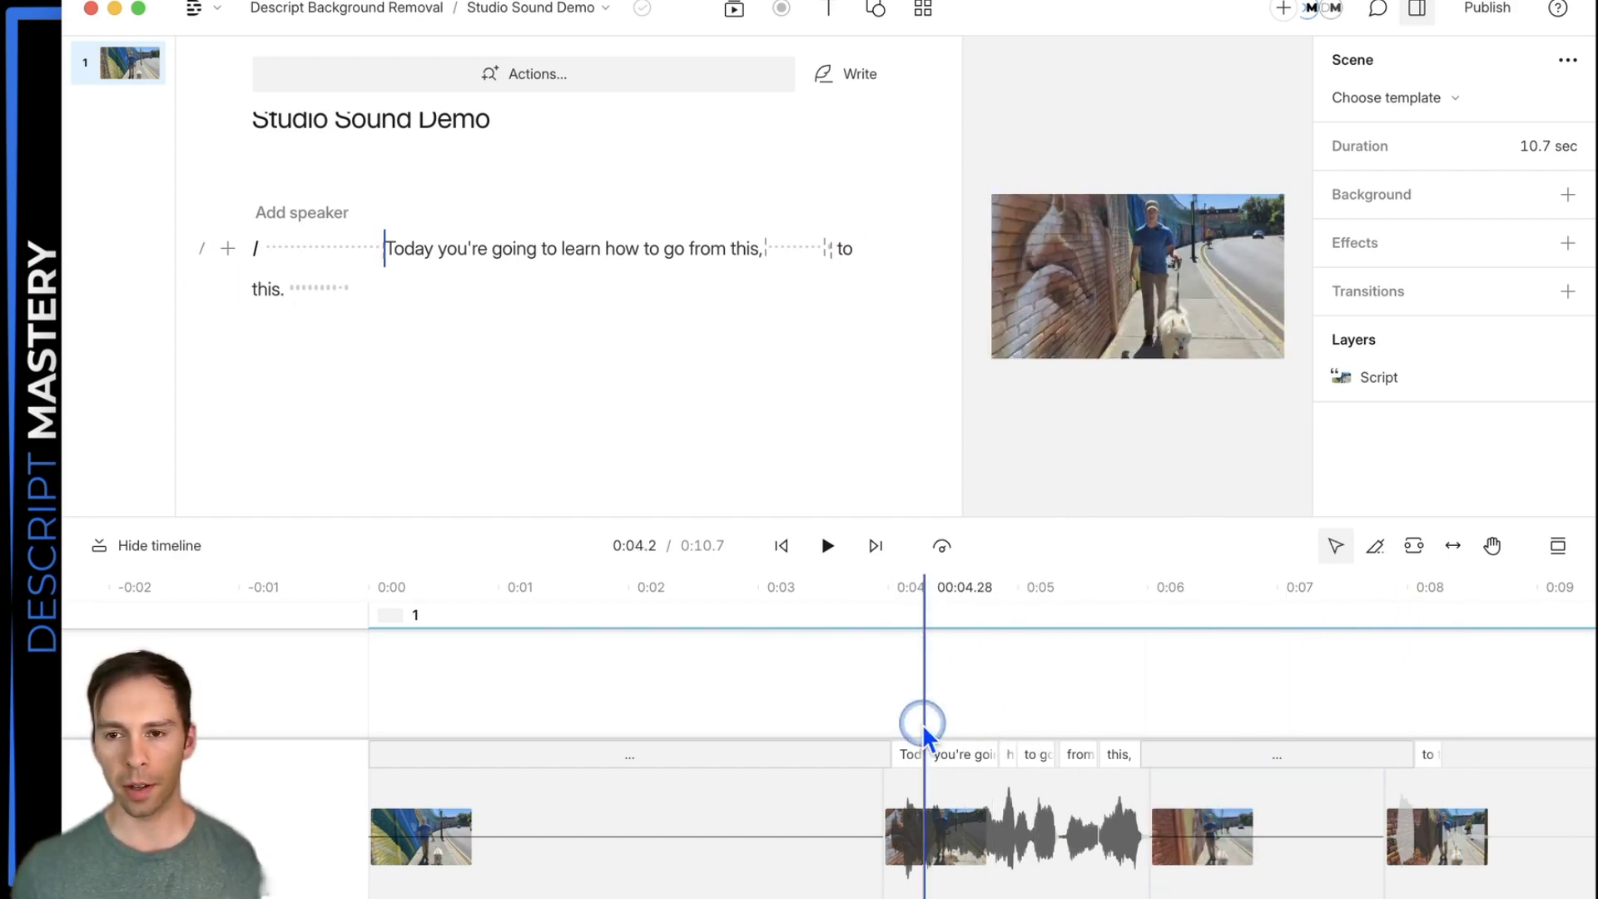